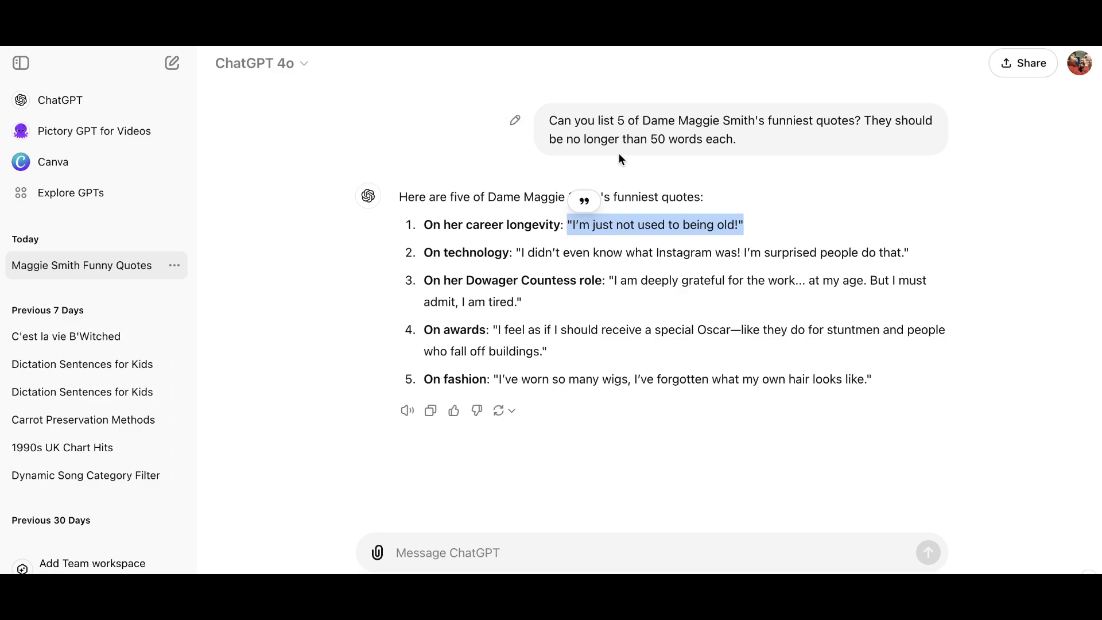
# - Review ChatGPT's five short Maggie Smith quotes, then move over to the blank Canva design
pyautogui.click(467, 275)
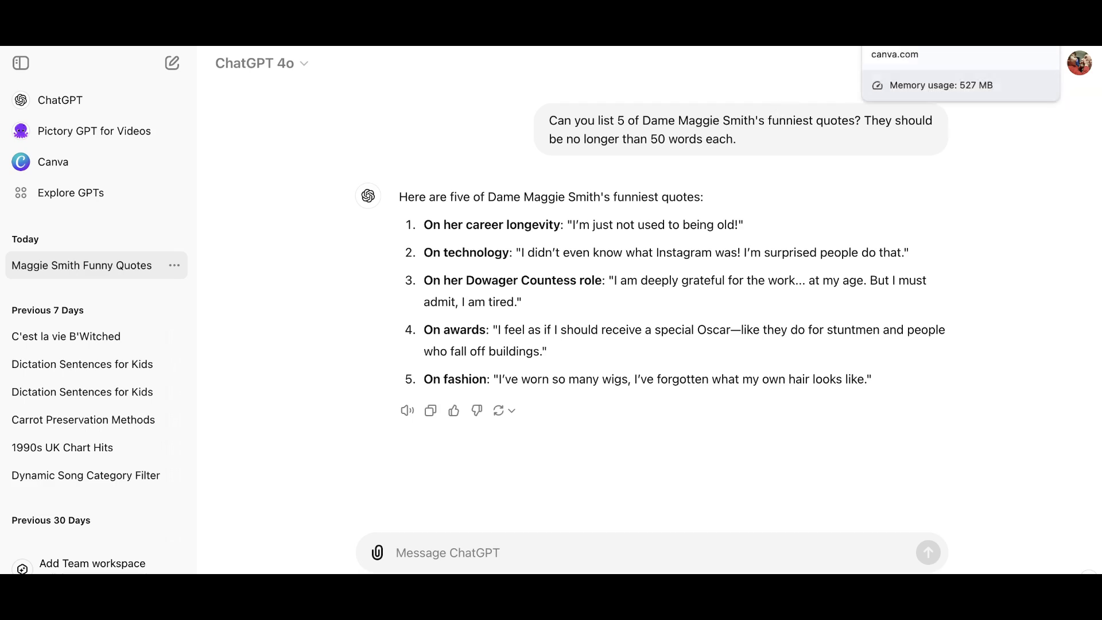
pyautogui.click(961, 35)
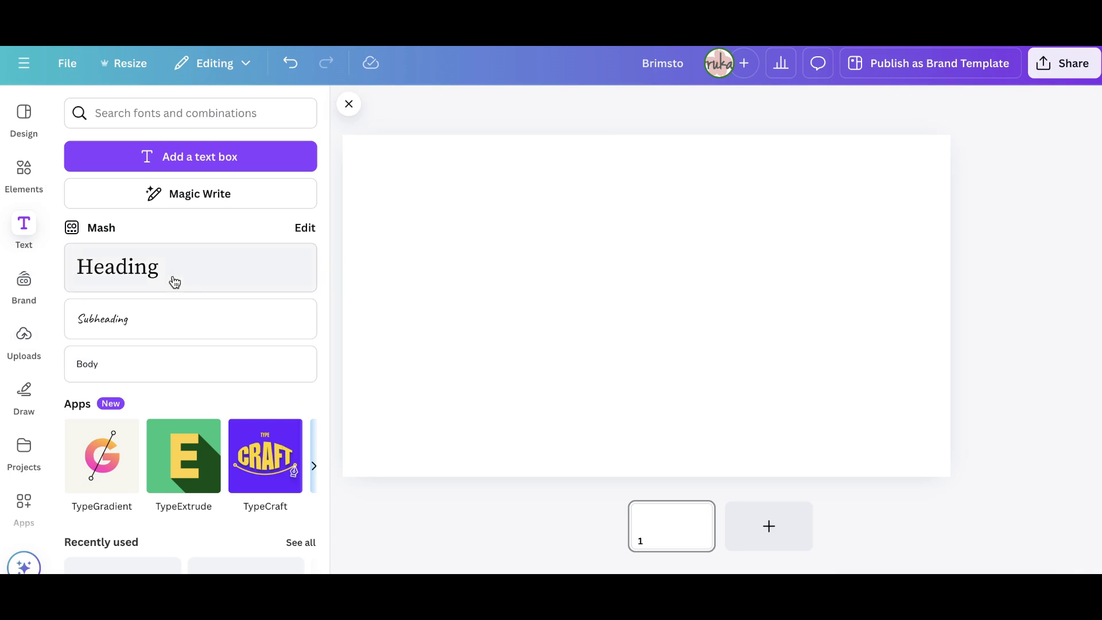
# - Add the 10-second Notre-Dame cherry-blossom clip and stretch it to fill the whole page
pyautogui.click(36, 171)
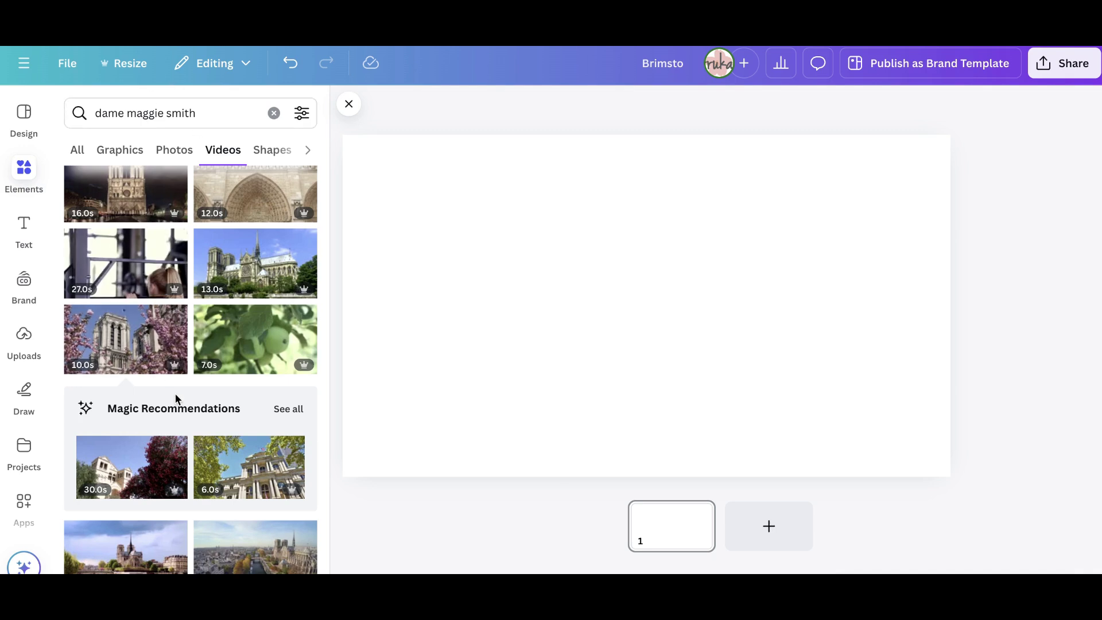
pyautogui.click(128, 344)
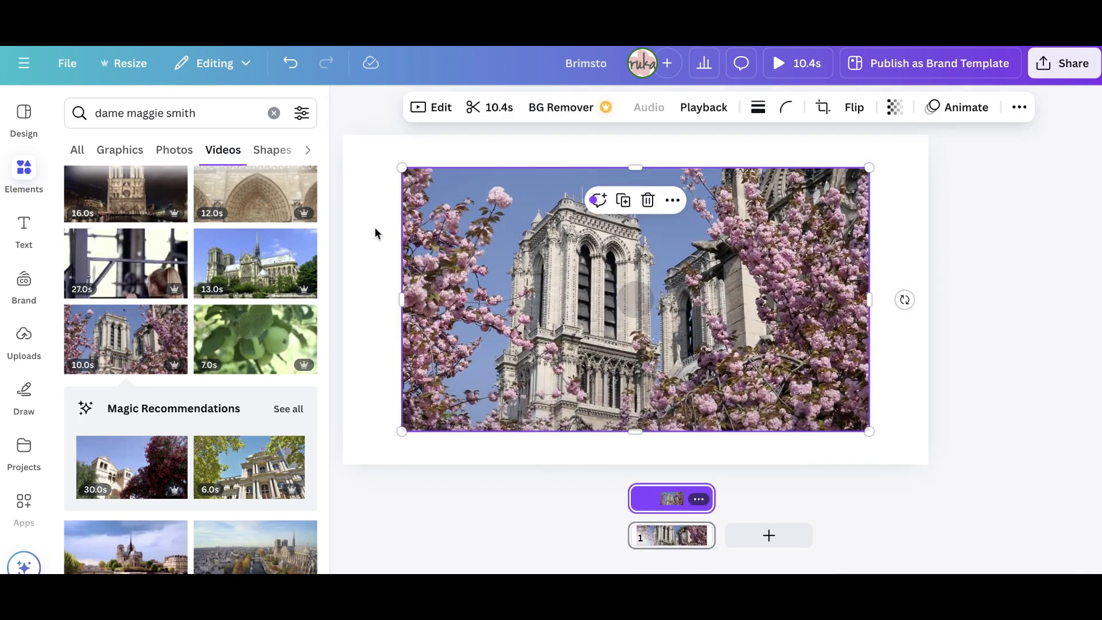
pyautogui.moveTo(402, 168); pyautogui.dragTo(342, 137)
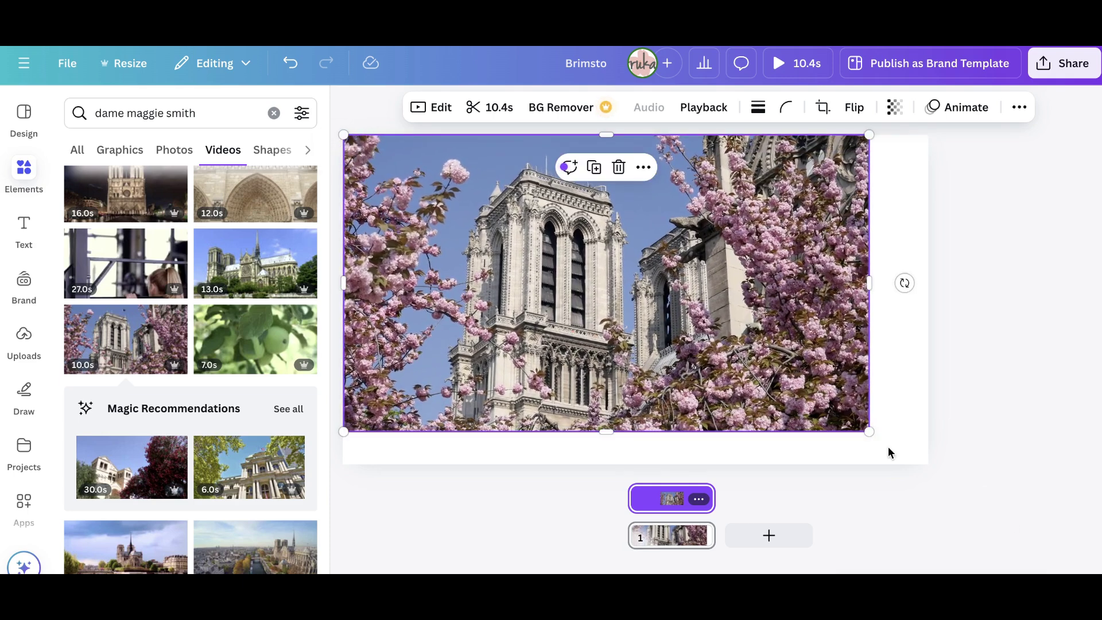
pyautogui.moveTo(869, 432); pyautogui.dragTo(931, 461)
pyautogui.moveTo(454, 348)
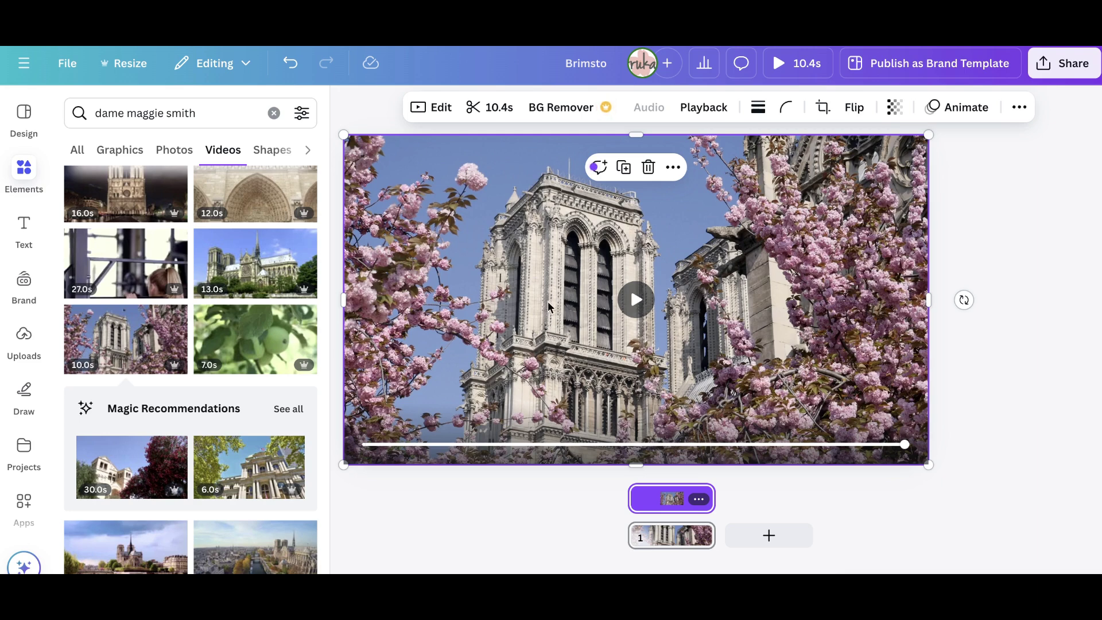
# - Add a square with R and reshape it into a wide bar across the top of the video
pyautogui.press('r')
pyautogui.click(552, 329)
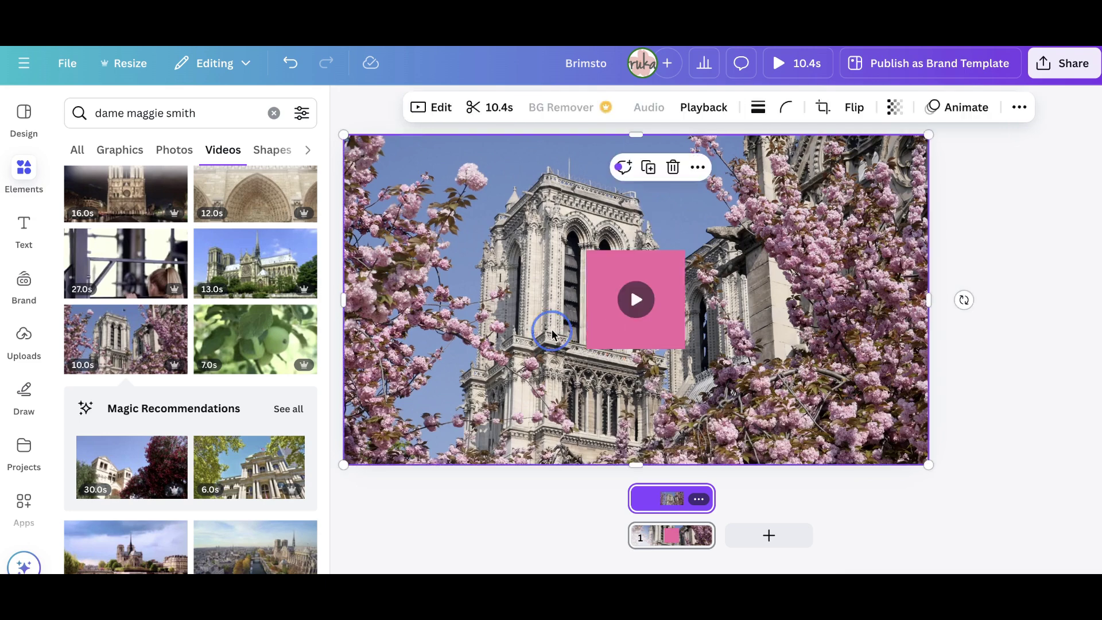
pyautogui.moveTo(614, 323); pyautogui.dragTo(434, 241)
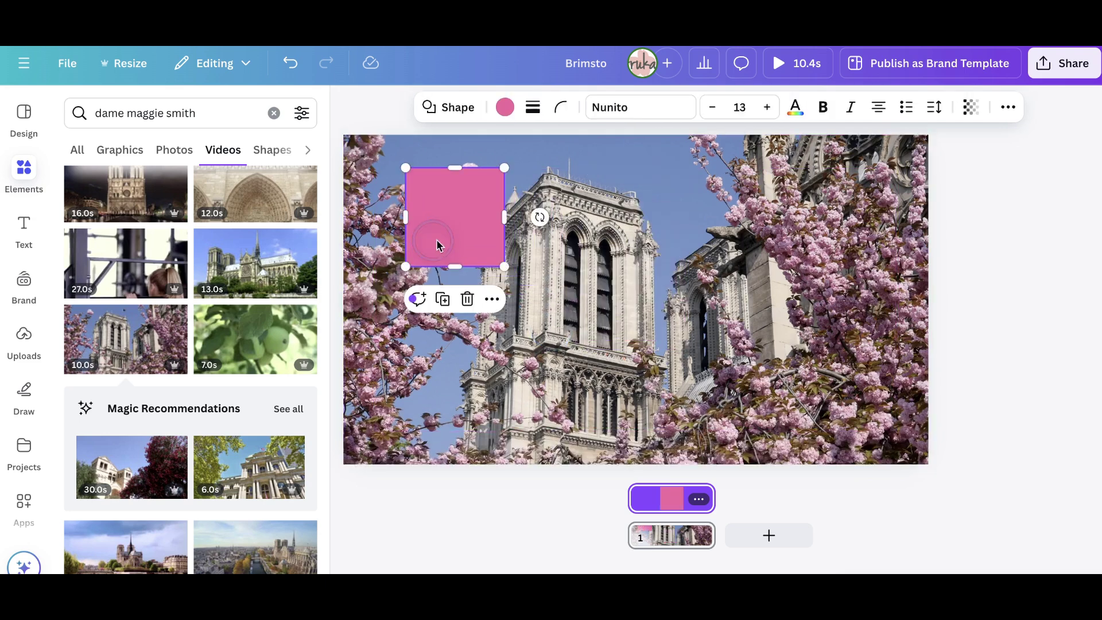
pyautogui.moveTo(502, 265); pyautogui.dragTo(688, 202)
# - Make the bar black with transparency around 54
pyautogui.click(506, 109)
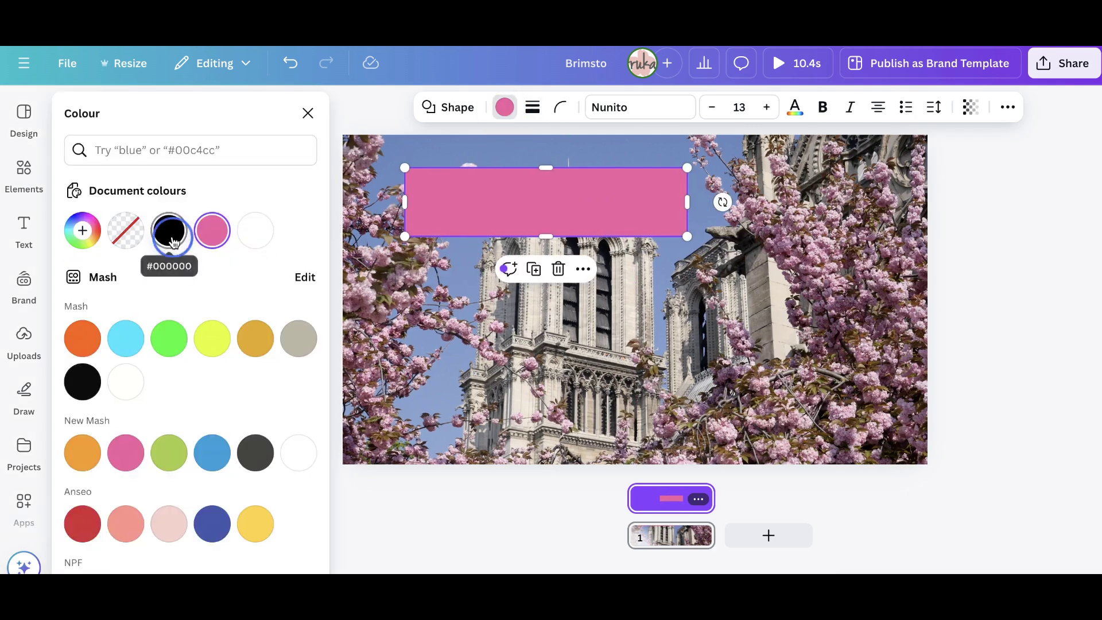
pyautogui.click(169, 229)
pyautogui.click(1008, 106)
pyautogui.click(970, 107)
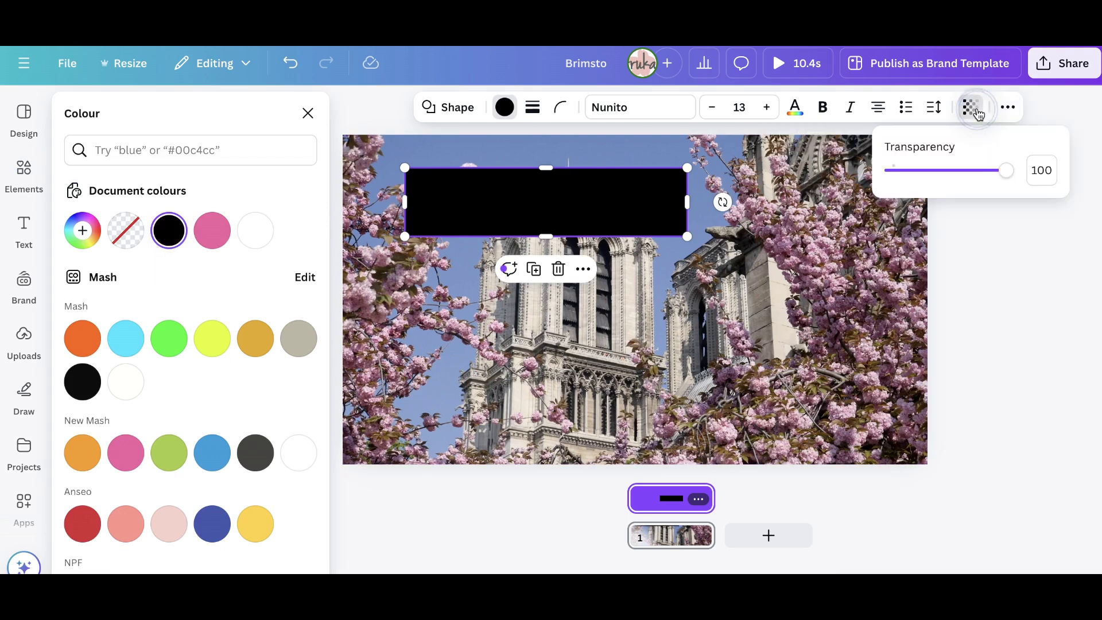
pyautogui.moveTo(983, 171); pyautogui.dragTo(954, 171)
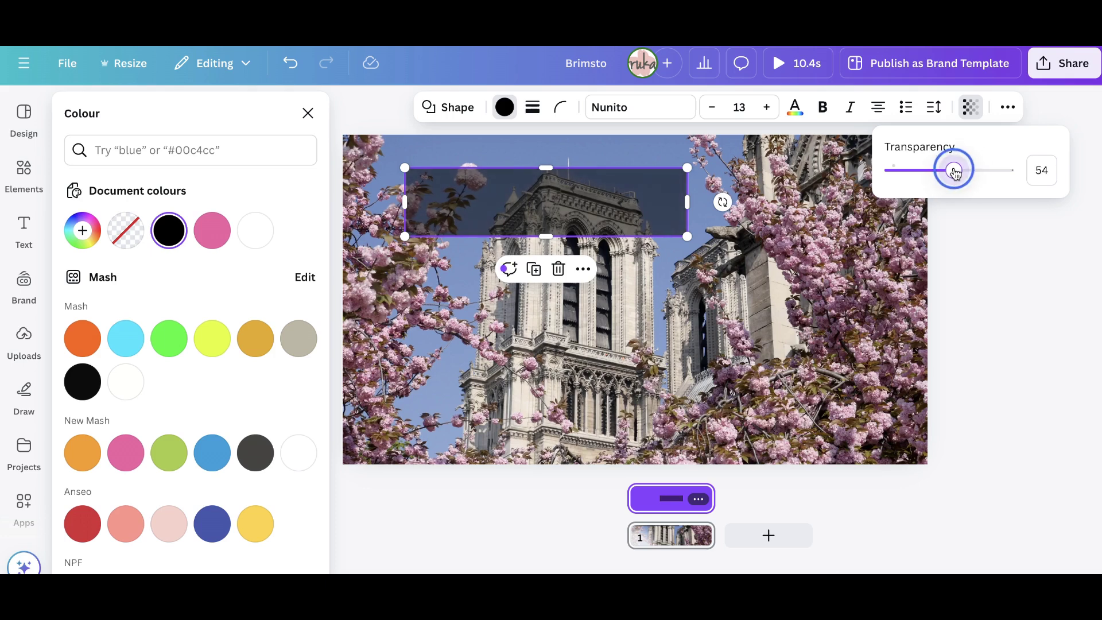
pyautogui.click(443, 323)
pyautogui.click(463, 214)
pyautogui.click(23, 229)
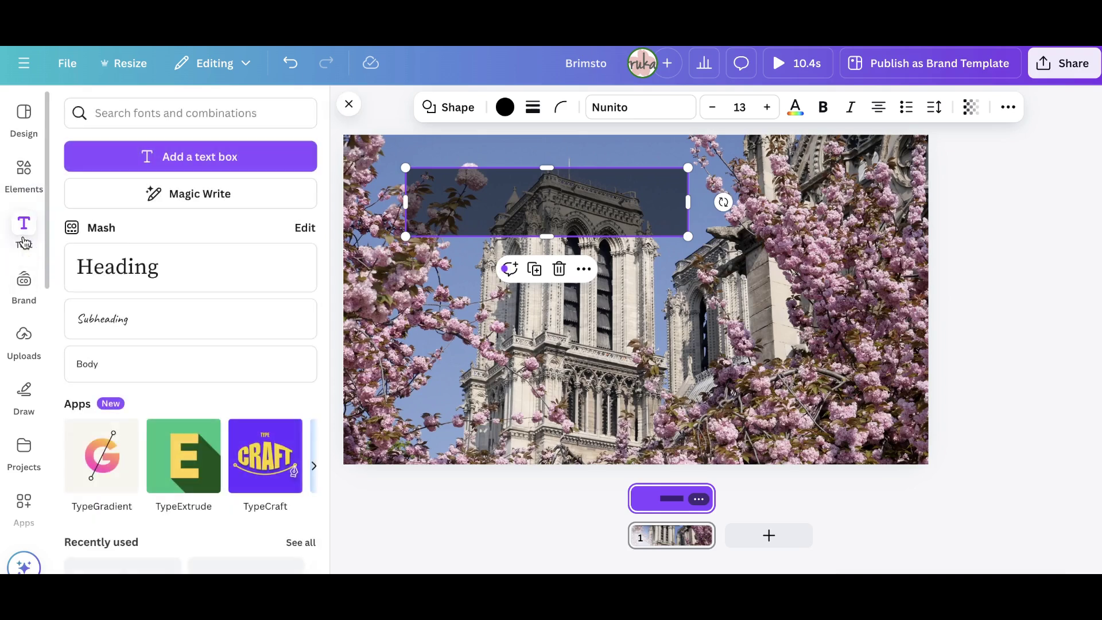
# - Add a heading reading 'On her career longevity' from ChatGPT and place it on the dark bar
pyautogui.click(123, 277)
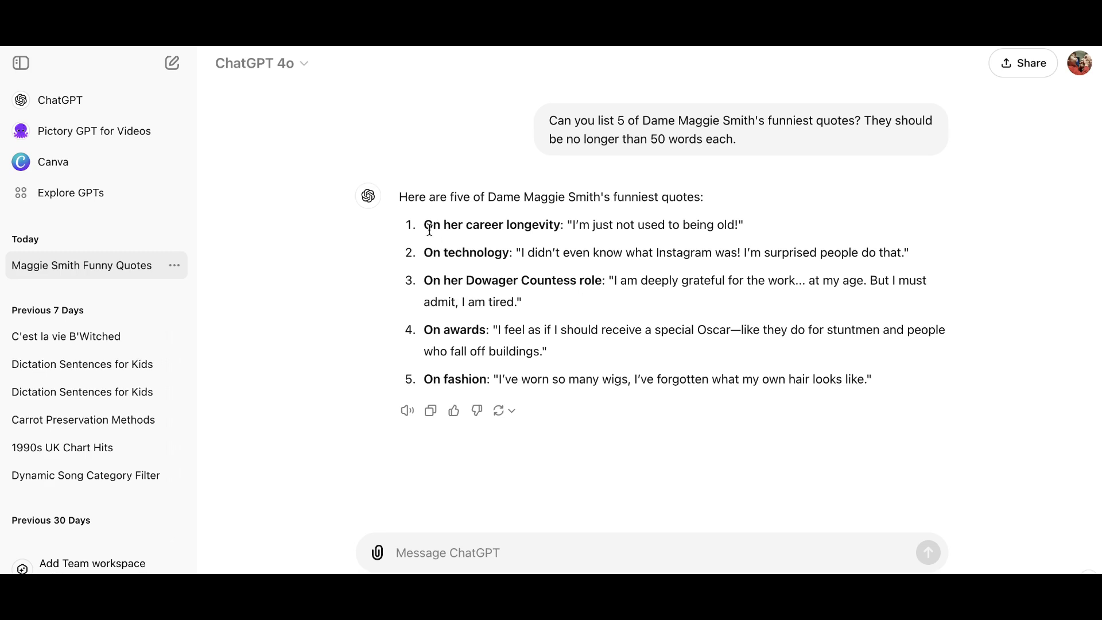
pyautogui.moveTo(428, 227); pyautogui.dragTo(553, 226)
pyautogui.hotkey('shift', 'Right')
pyautogui.hotkey('ctrl', 'c')
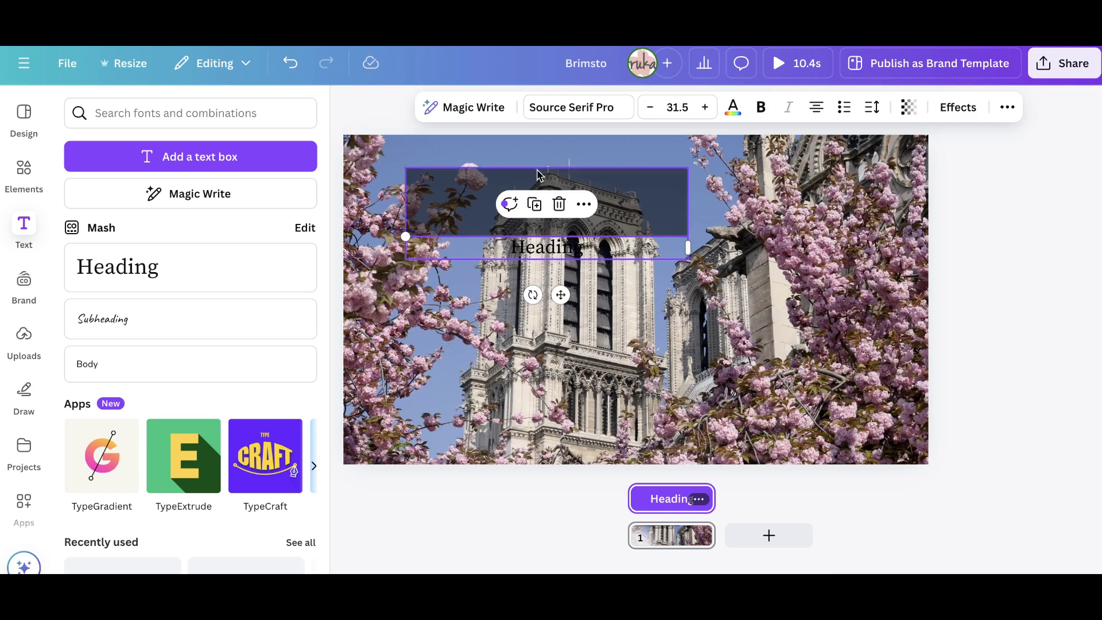
pyautogui.doubleClick(524, 248)
pyautogui.hotkey('ctrl', 'v')
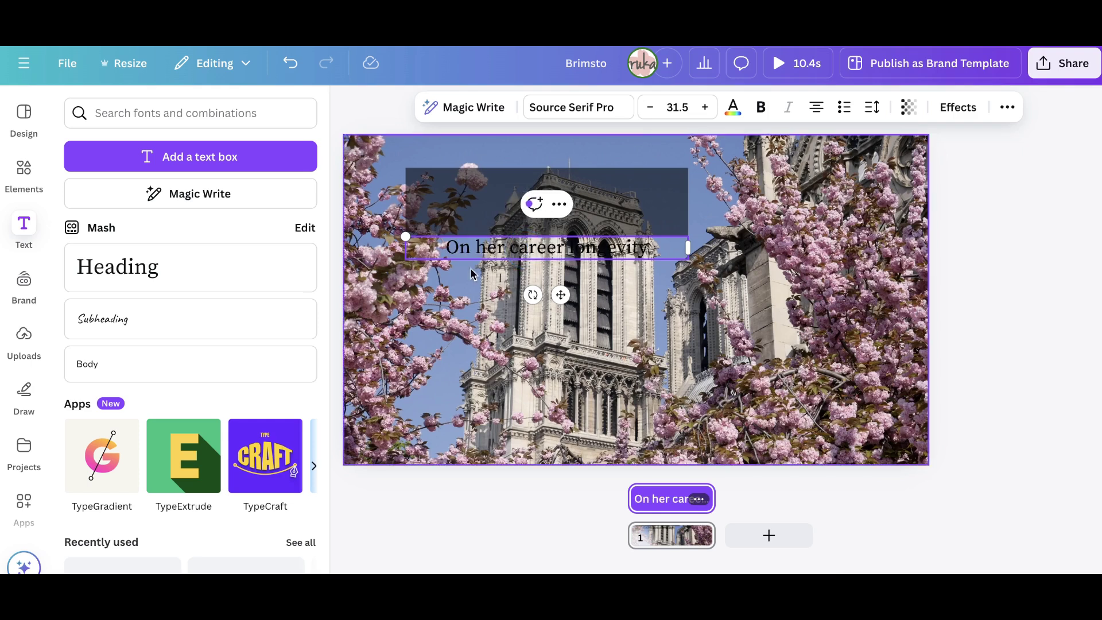
pyautogui.click(474, 267)
pyautogui.moveTo(475, 247); pyautogui.dragTo(474, 202)
# - Make the caption left-aligned, white, size 39.5, ending with '...'
pyautogui.click(816, 107)
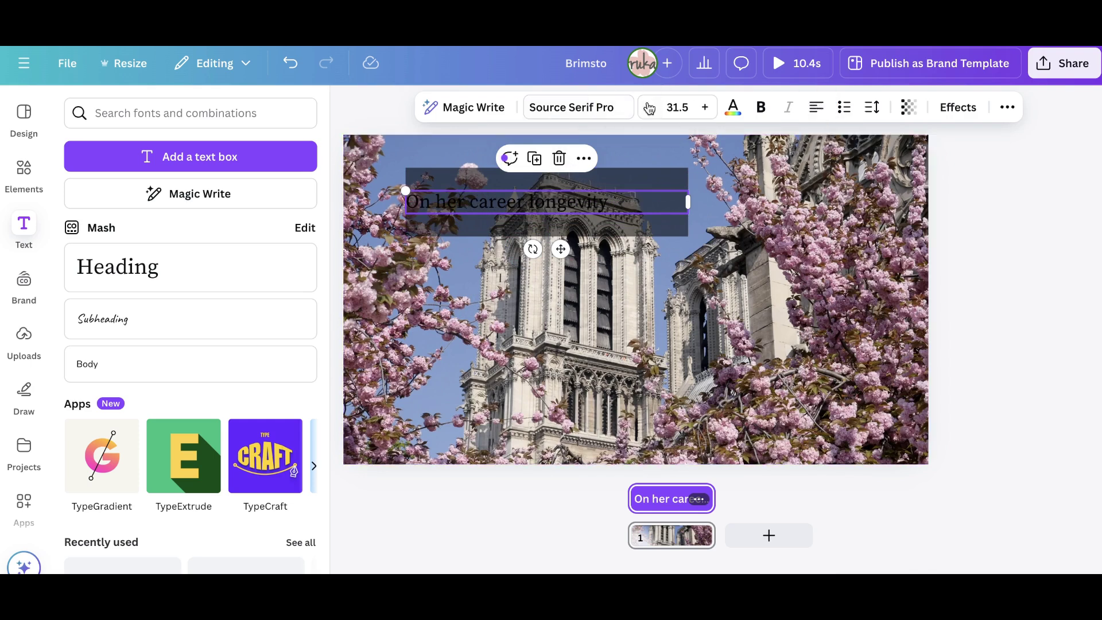
pyautogui.click(733, 107)
pyautogui.click(169, 230)
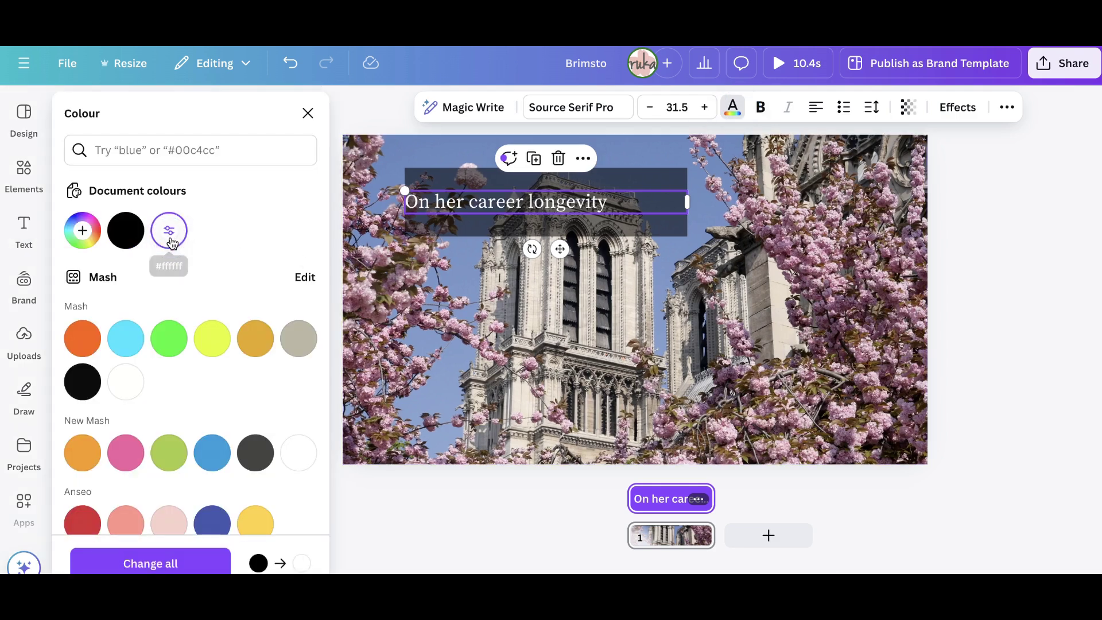
pyautogui.click(705, 107)
pyautogui.click(705, 108)
pyautogui.click(705, 107)
pyautogui.click(705, 107)
pyautogui.click(705, 107)
pyautogui.click(705, 107)
pyautogui.click(705, 107)
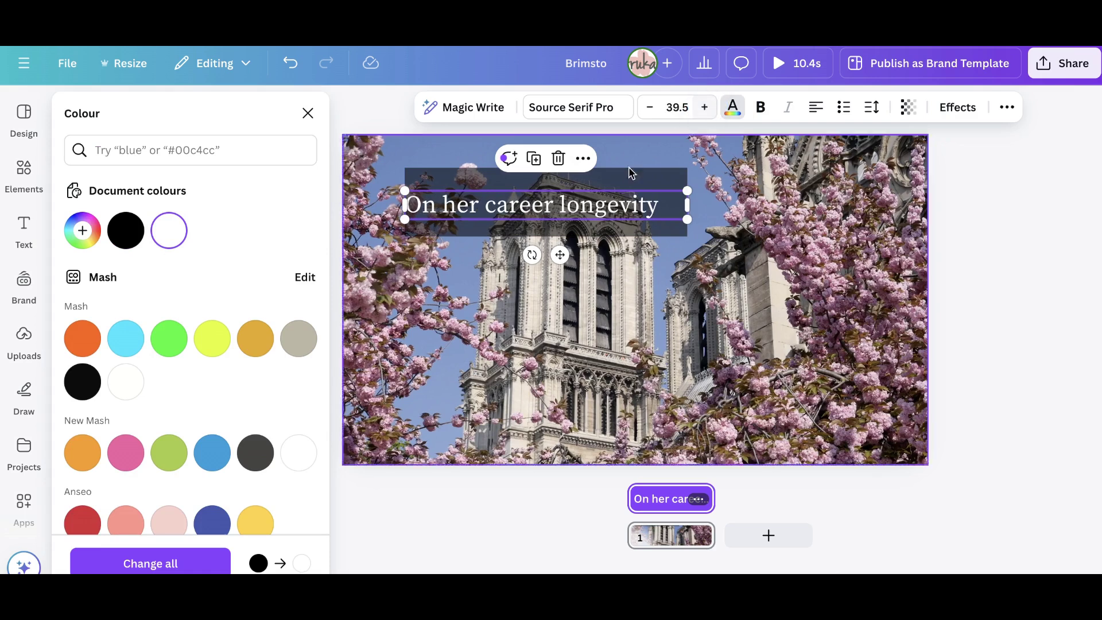
pyautogui.click(471, 275)
pyautogui.doubleClick(643, 205)
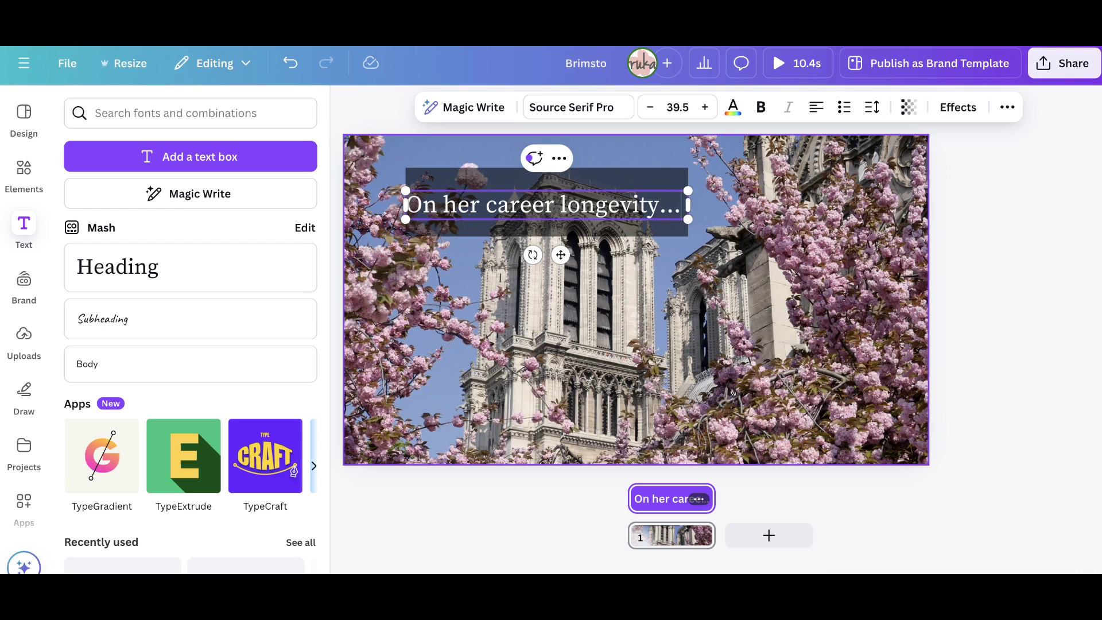
pyautogui.click(554, 324)
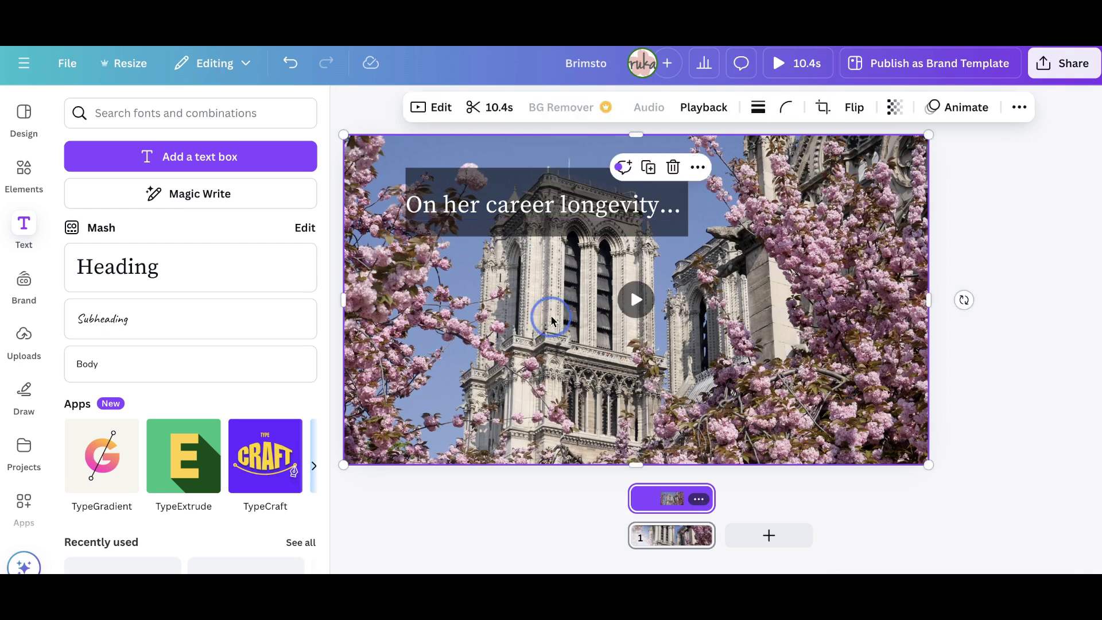
# - Copy the dark band and caption down to the lower right of the video
pyautogui.click(457, 185)
pyautogui.moveTo(458, 198); pyautogui.dragTo(659, 368)
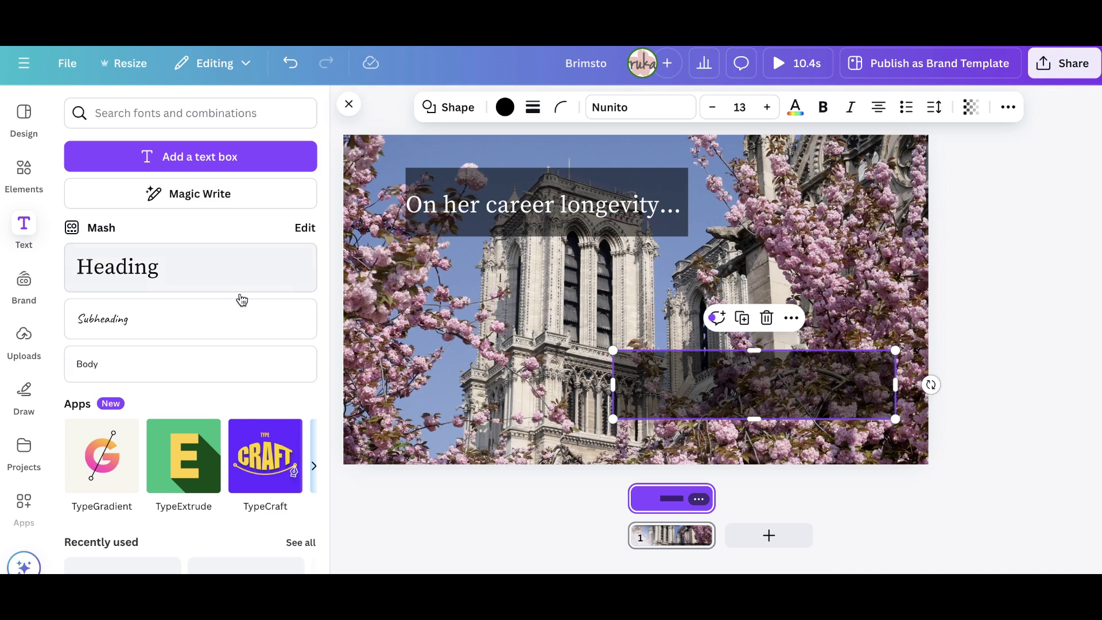
pyautogui.click(442, 205)
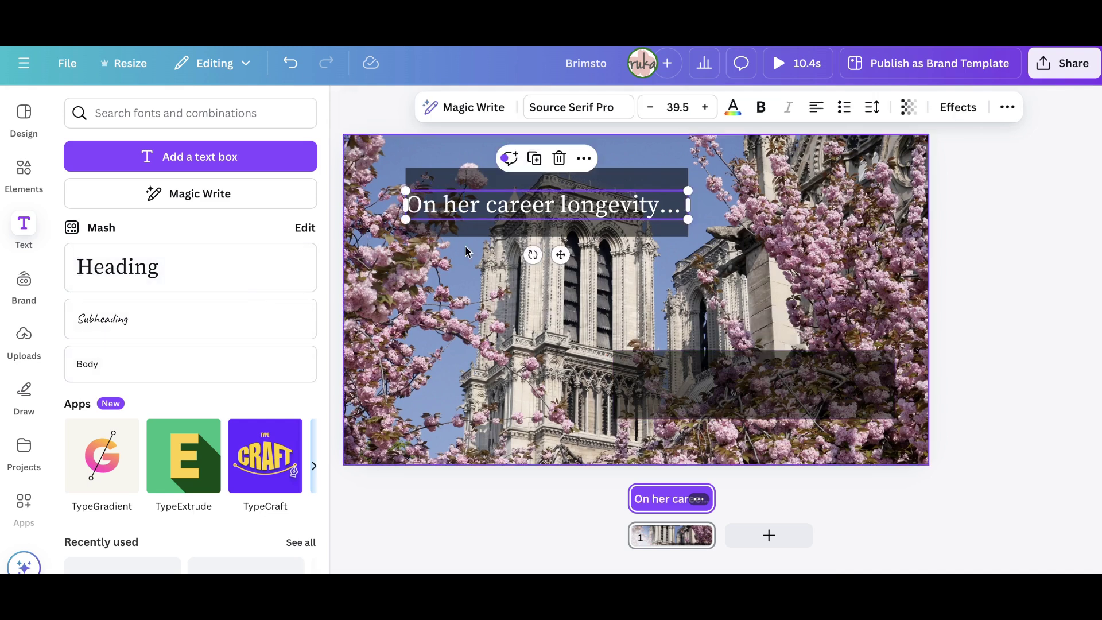
pyautogui.moveTo(510, 205); pyautogui.dragTo(717, 370)
# - Set the lower caption to Nunito at 32.5 and copy the first quote from ChatGPT
pyautogui.click(652, 109)
pyautogui.click(653, 108)
pyautogui.click(652, 108)
pyautogui.click(652, 109)
pyautogui.click(652, 109)
pyautogui.click(652, 109)
pyautogui.click(653, 109)
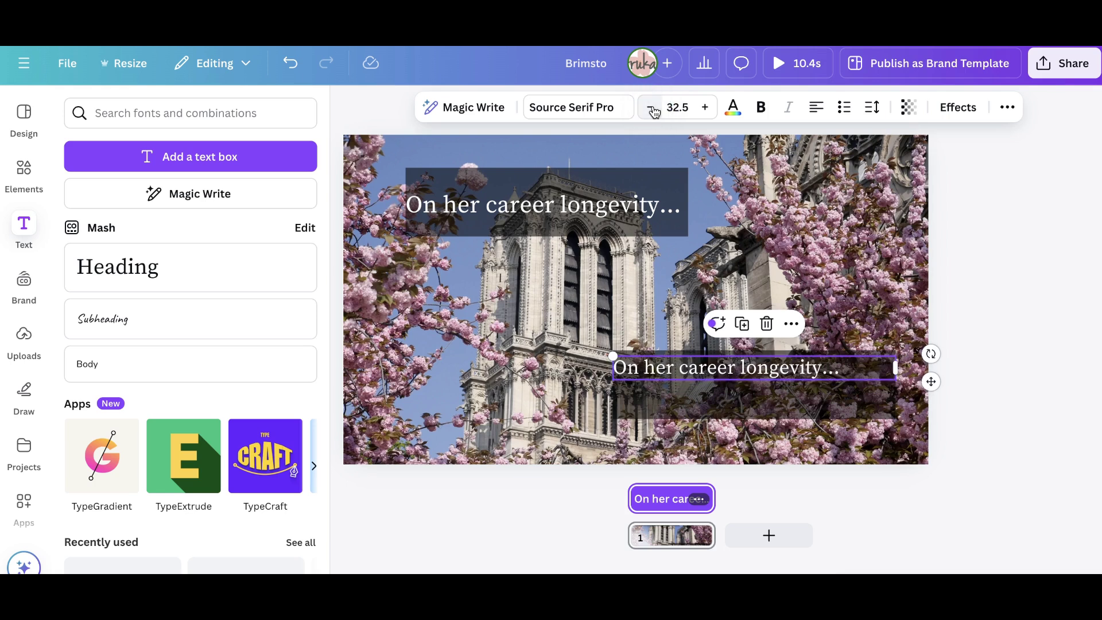
pyautogui.click(576, 109)
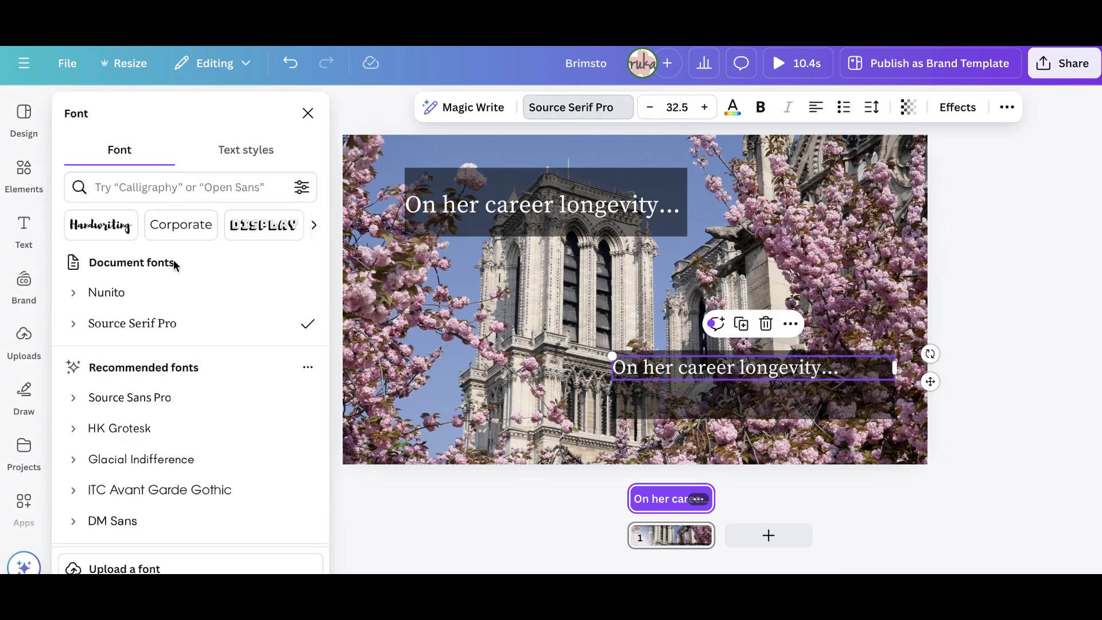
pyautogui.click(107, 293)
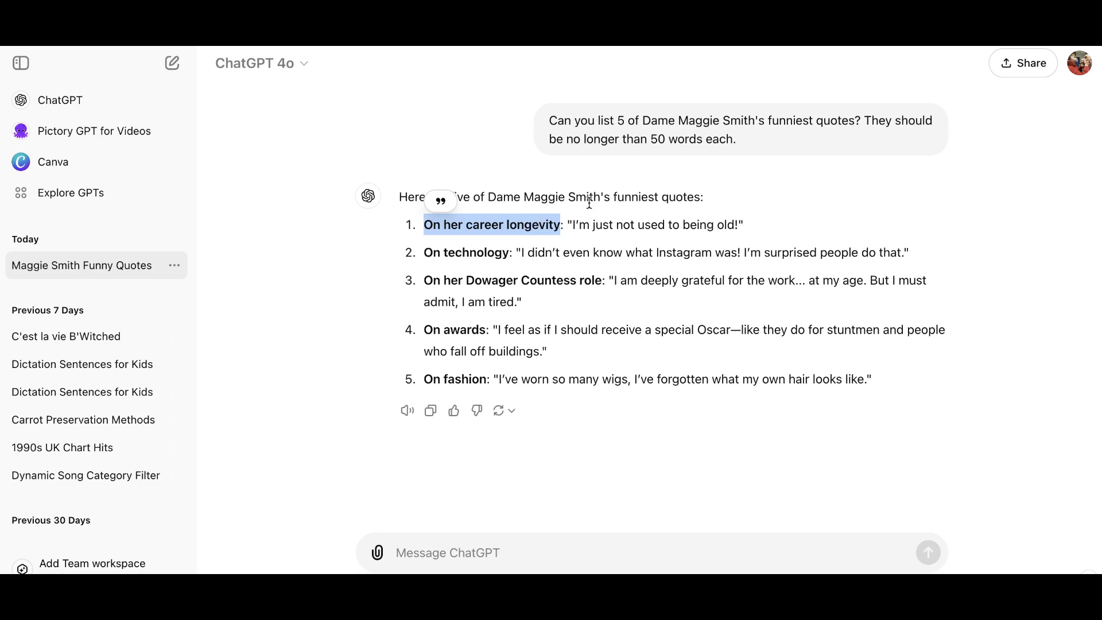
pyautogui.moveTo(571, 225); pyautogui.dragTo(750, 227)
pyautogui.hotkey('ctrl', 'c')
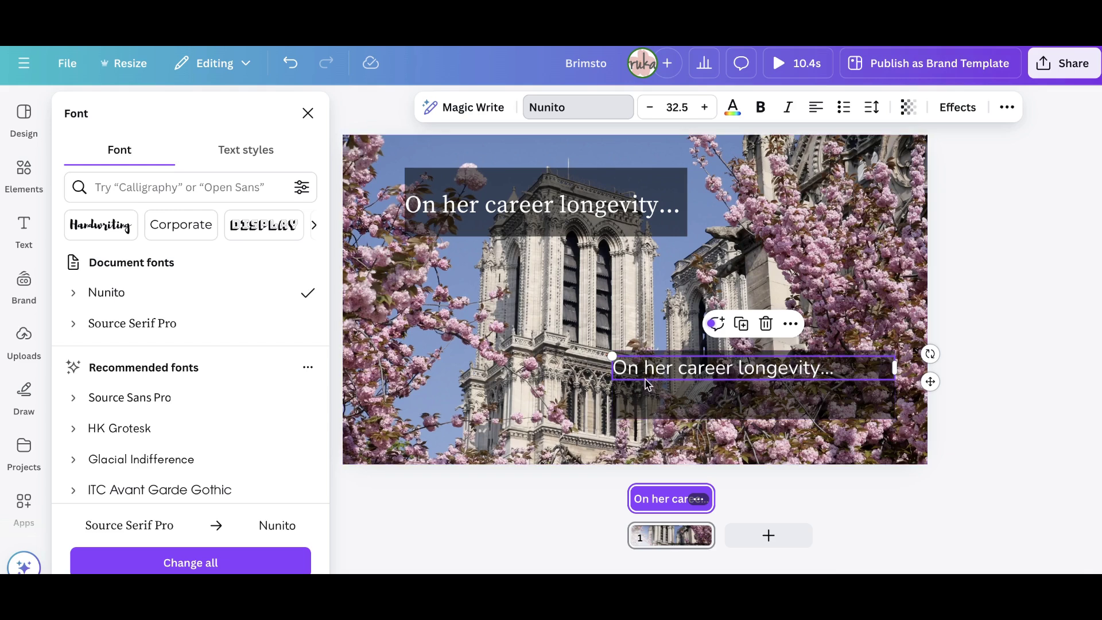
pyautogui.doubleClick(647, 368)
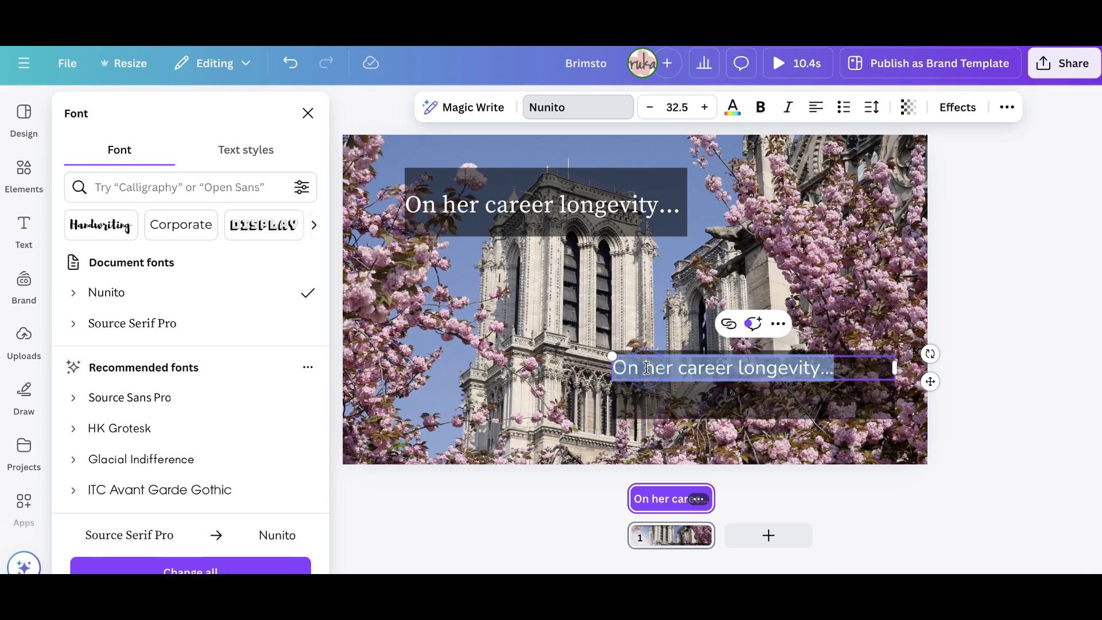
# - Make the lower caption "I'm just not used to being old!" at size 34.5; nudge the heading up
pyautogui.hotkey('ctrl', 'v')
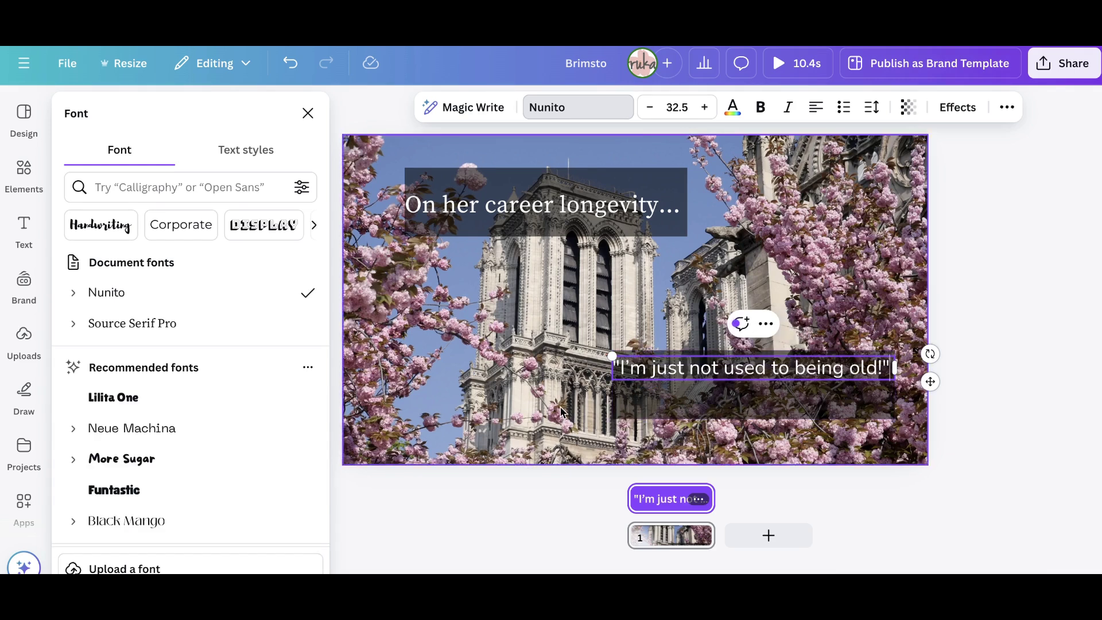
pyautogui.click(637, 407)
pyautogui.click(725, 410)
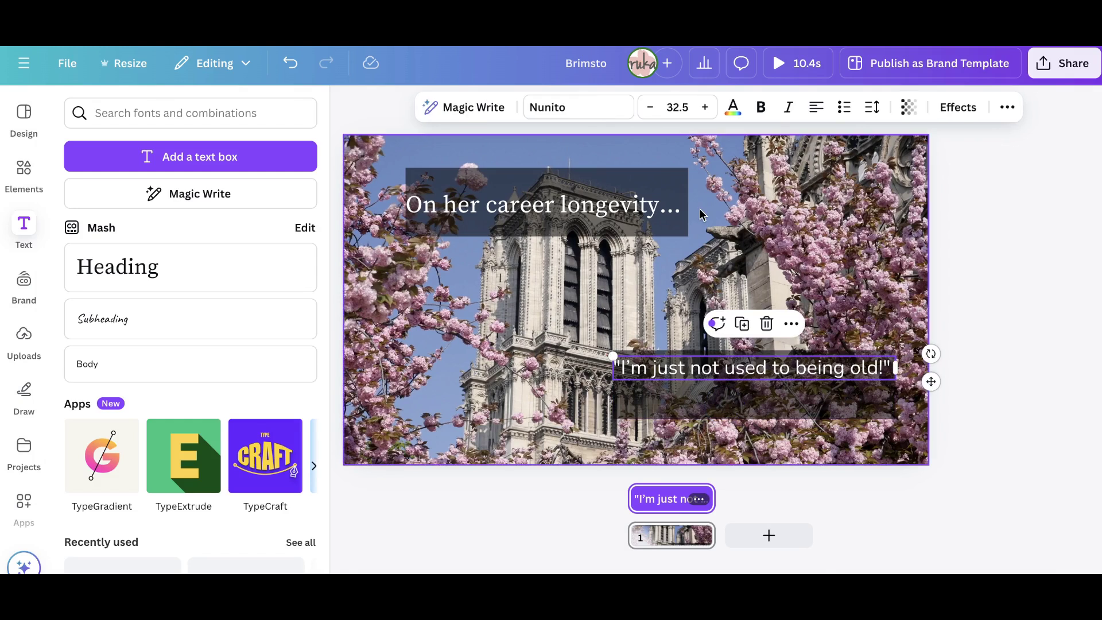
pyautogui.click(705, 108)
pyautogui.click(705, 107)
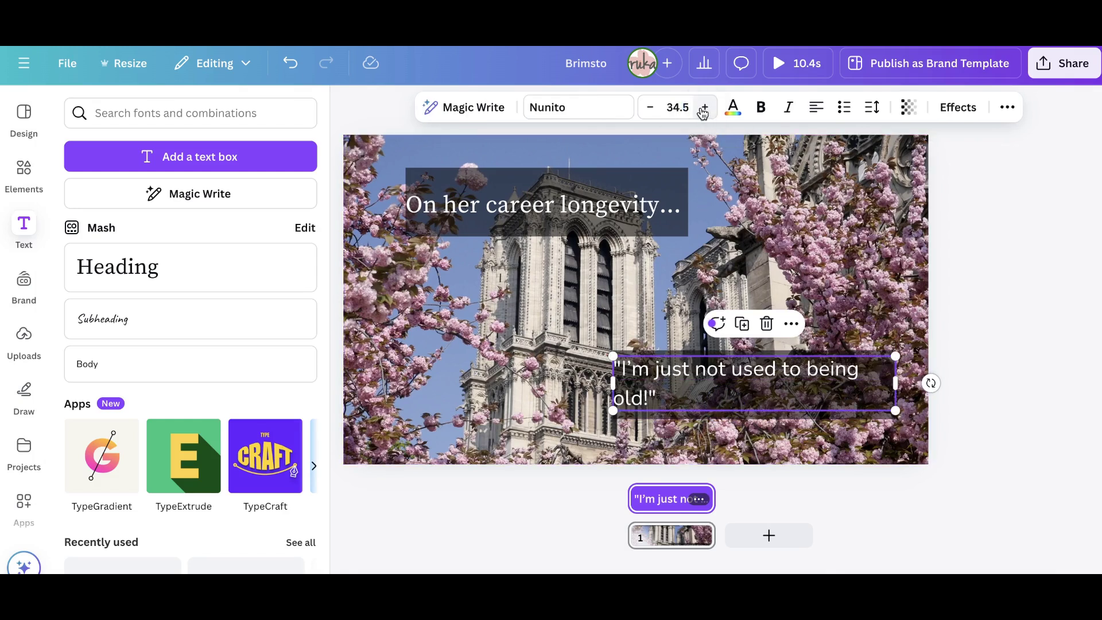
pyautogui.click(493, 339)
pyautogui.moveTo(447, 210); pyautogui.dragTo(446, 193)
pyautogui.click(453, 221)
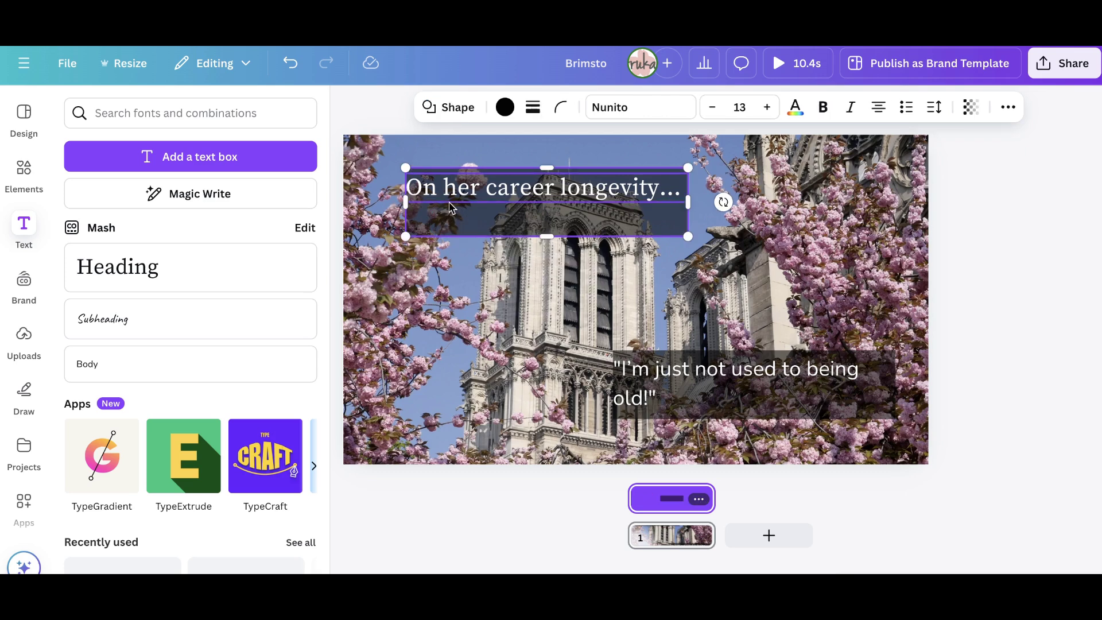
# - Group the heading with its dark box and the quote with its dark box
pyautogui.keyDown('shift'); pyautogui.click(449, 201); pyautogui.keyUp('shift')
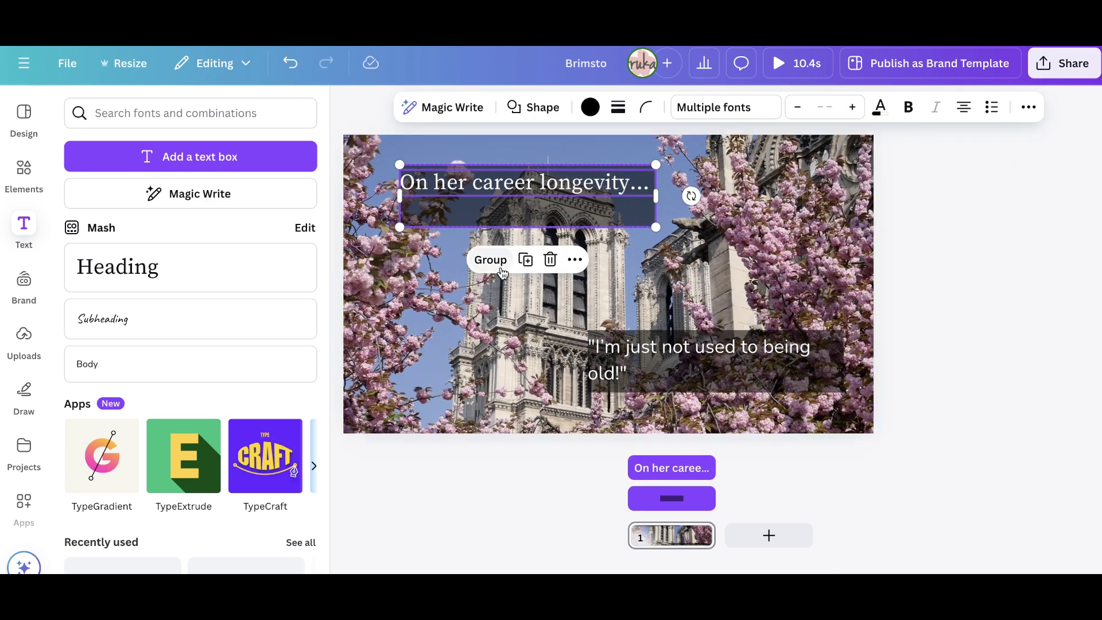
pyautogui.click(499, 265)
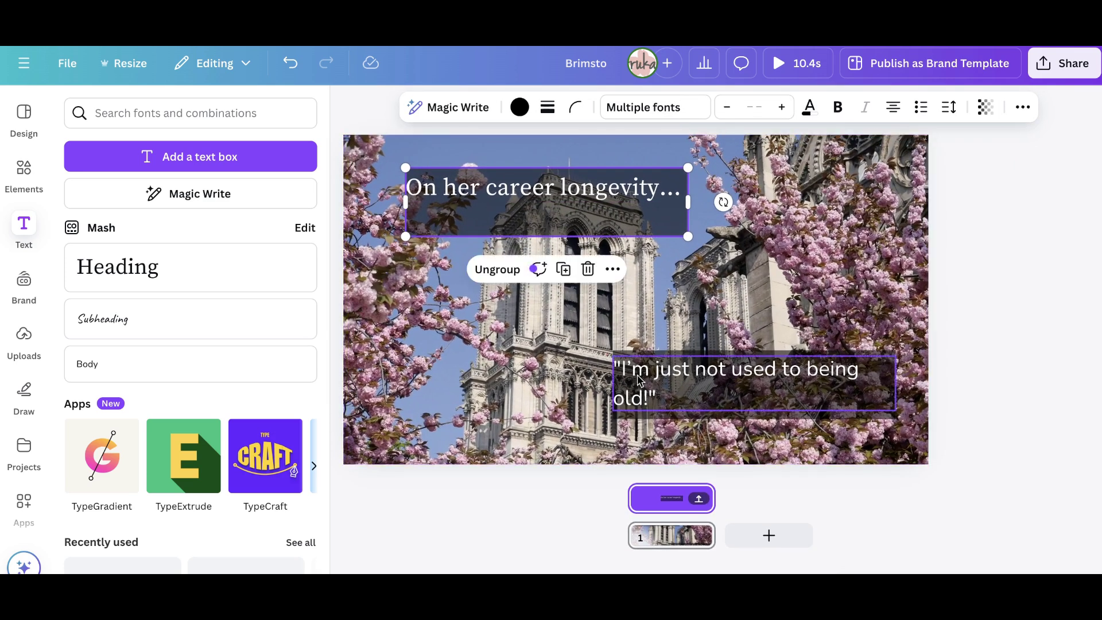
pyautogui.click(647, 377)
pyautogui.keyDown('shift'); pyautogui.click(667, 418); pyautogui.keyUp('shift')
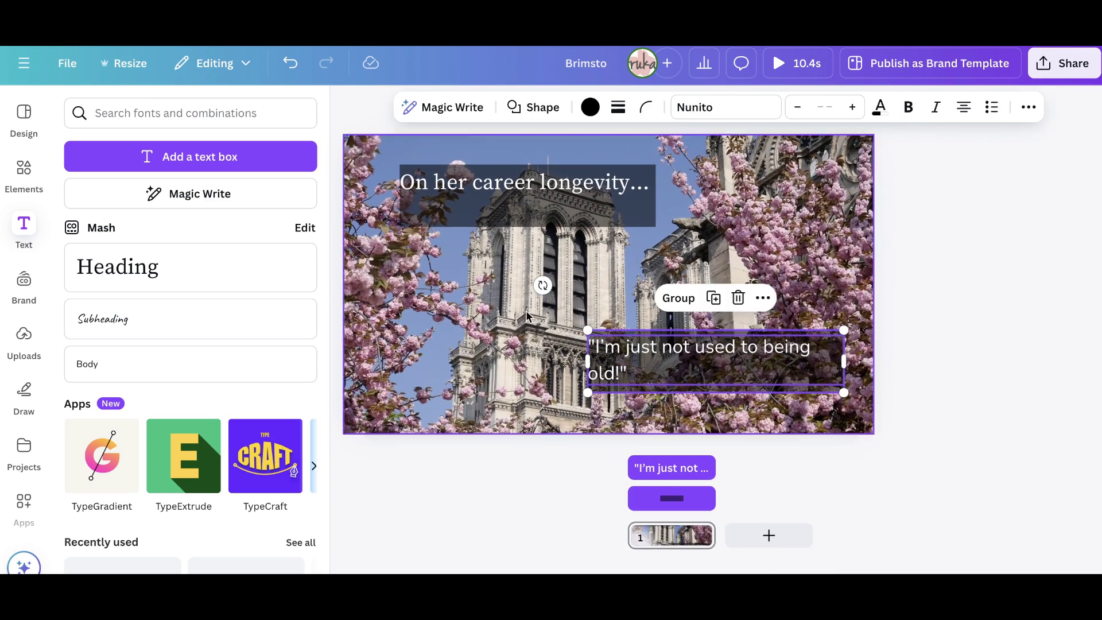
pyautogui.click(676, 298)
# - Animate the heading group, trying Breathe and Tumble before settling on the Flicker effect
pyautogui.click(489, 226)
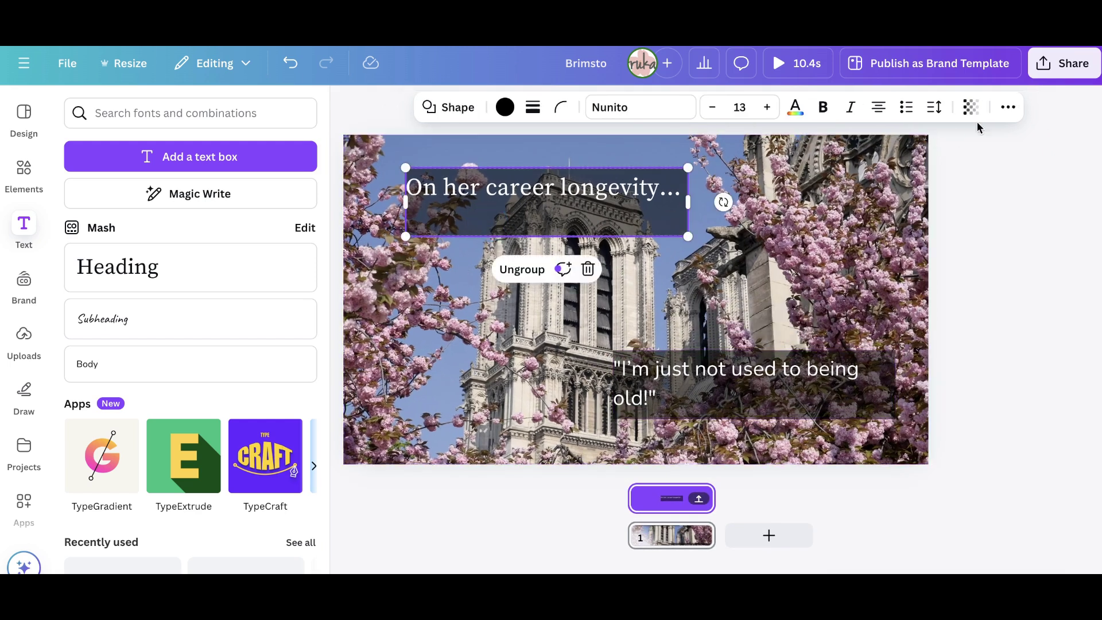
pyautogui.click(1013, 107)
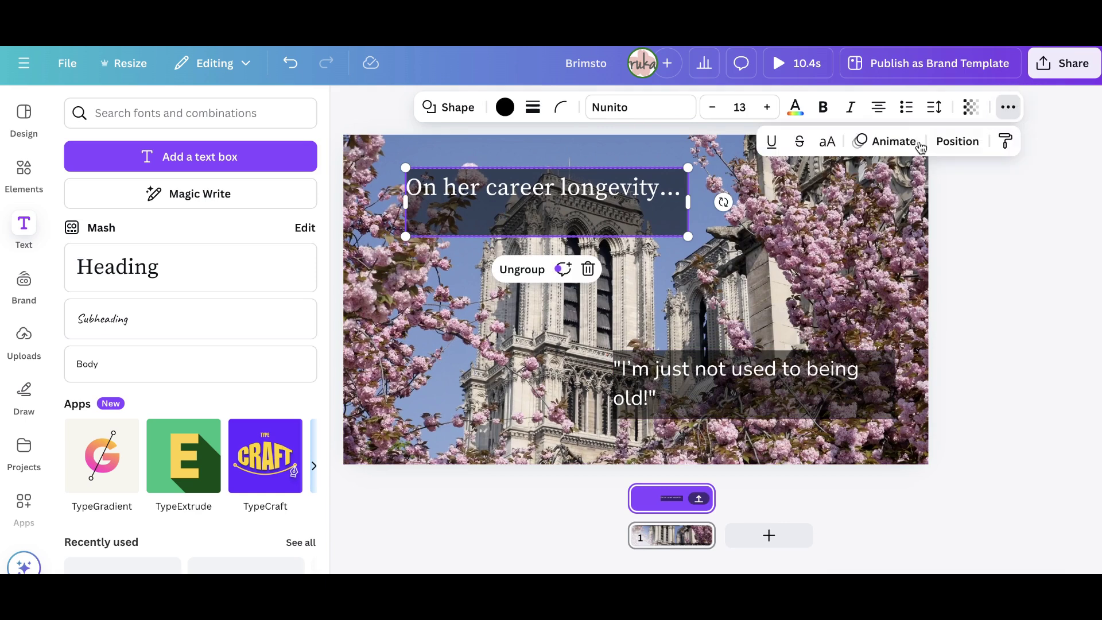
pyautogui.click(911, 146)
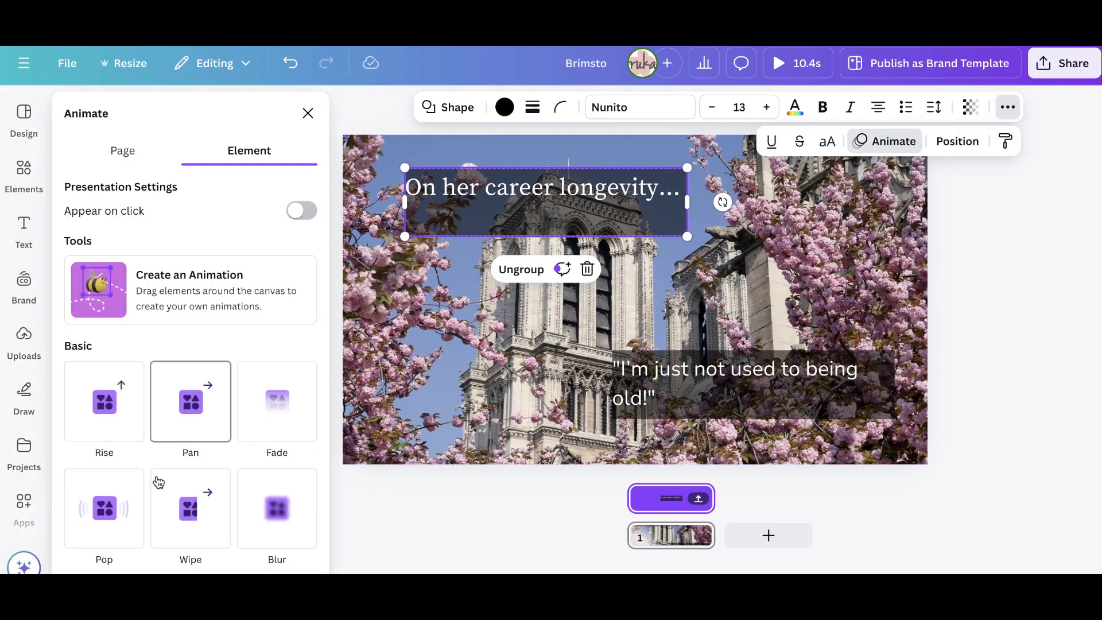
pyautogui.scroll(-2, 169, 435)
pyautogui.scroll(-2, 178, 458)
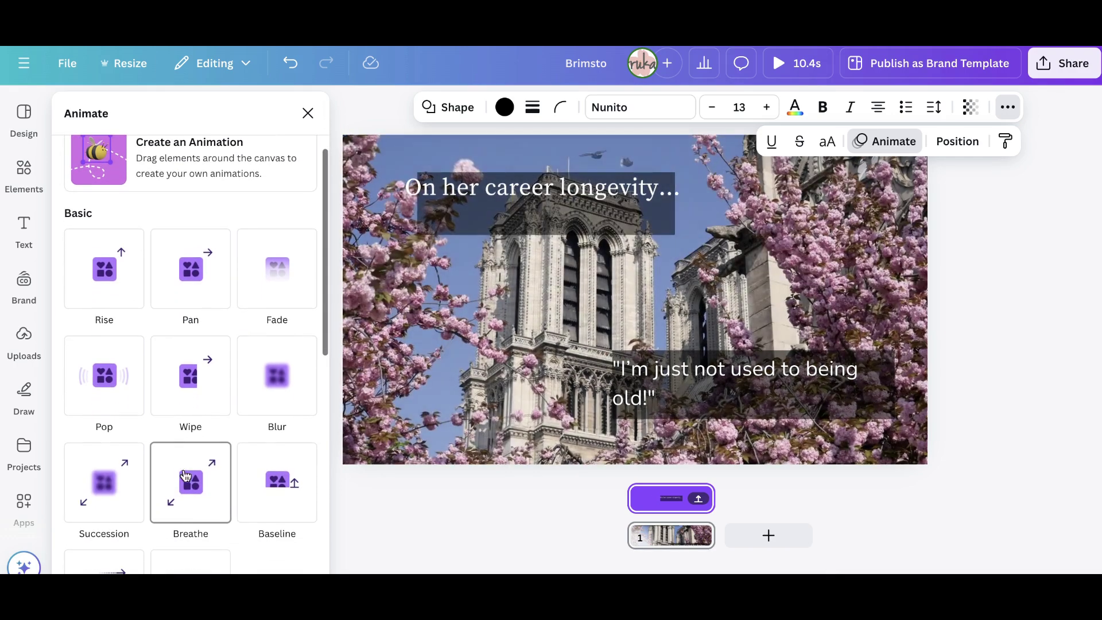
pyautogui.click(187, 482)
pyautogui.scroll(-5, 180, 465)
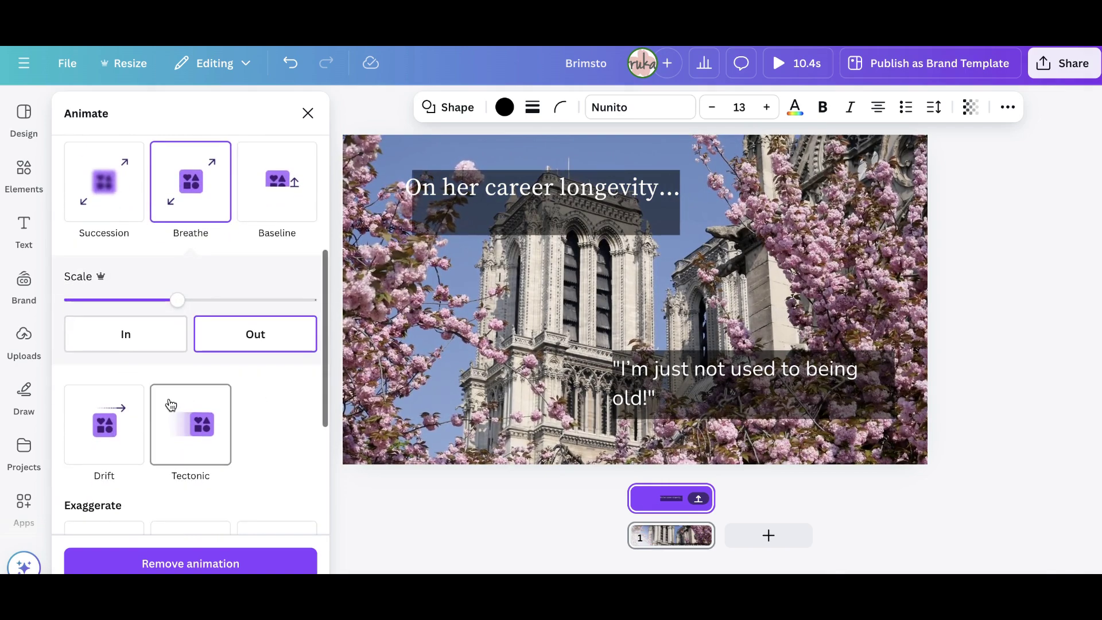
pyautogui.scroll(-2, 136, 448)
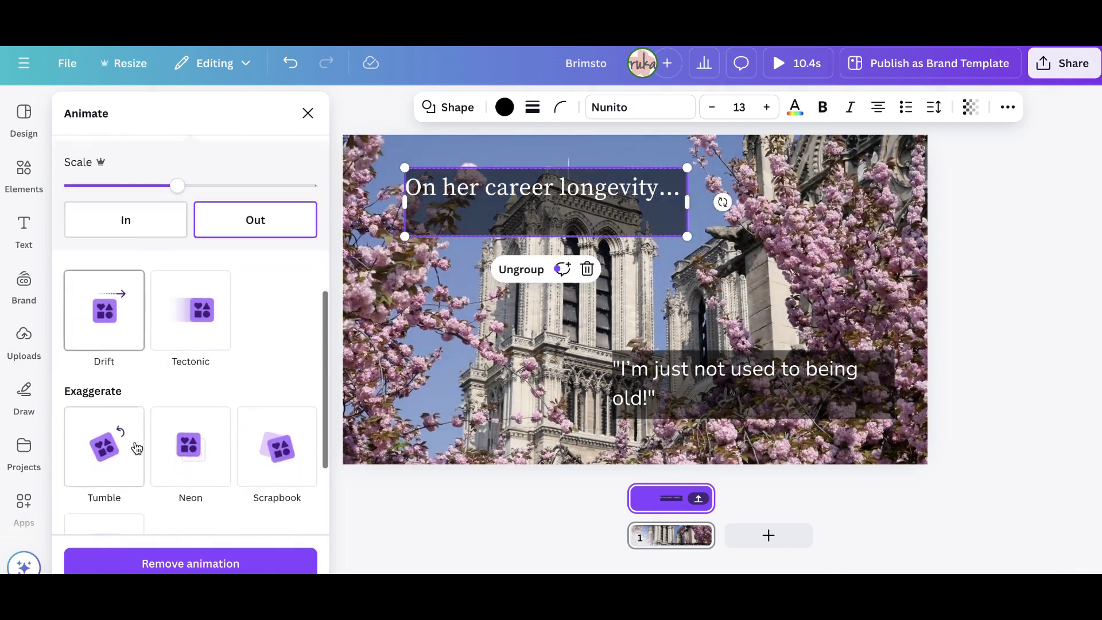
pyautogui.click(141, 414)
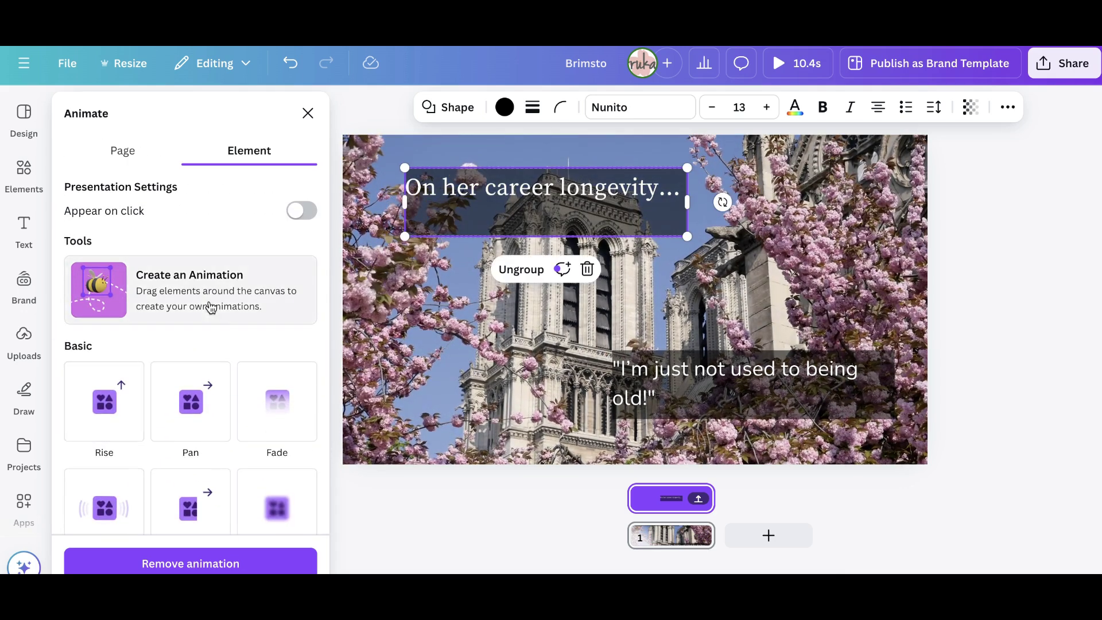
pyautogui.scroll(-7, 181, 325)
pyautogui.scroll(-4, 180, 325)
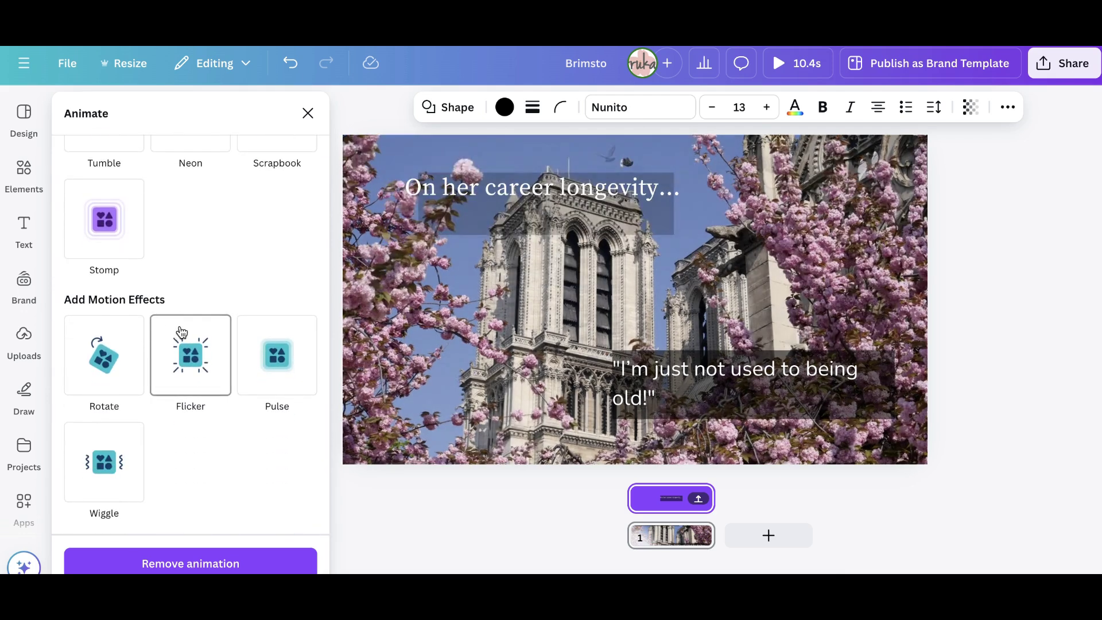
pyautogui.click(188, 361)
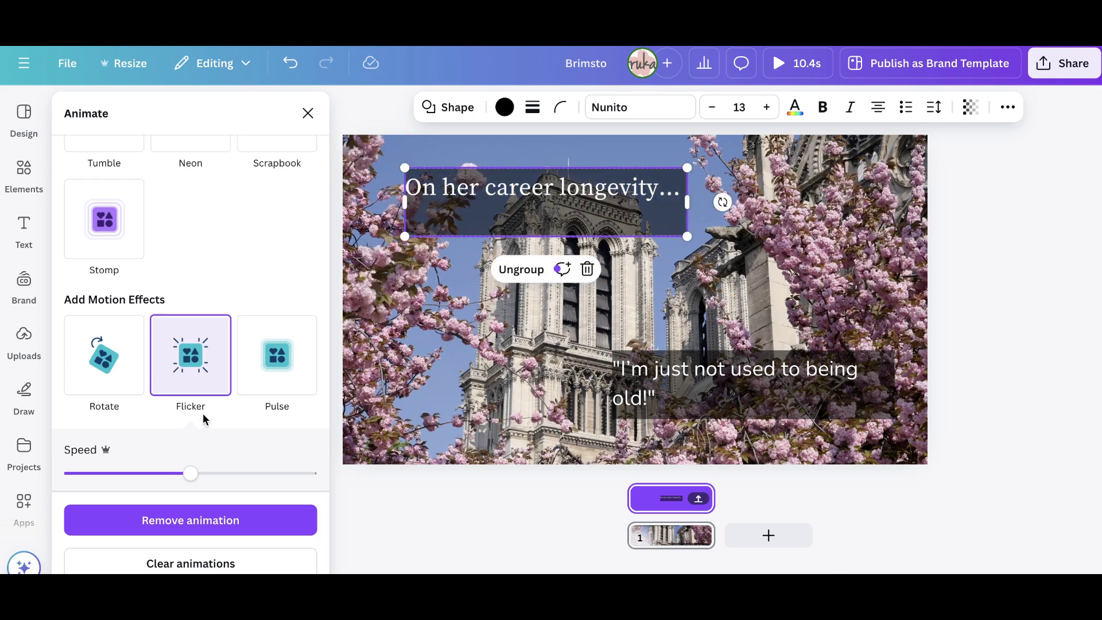
pyautogui.click(623, 400)
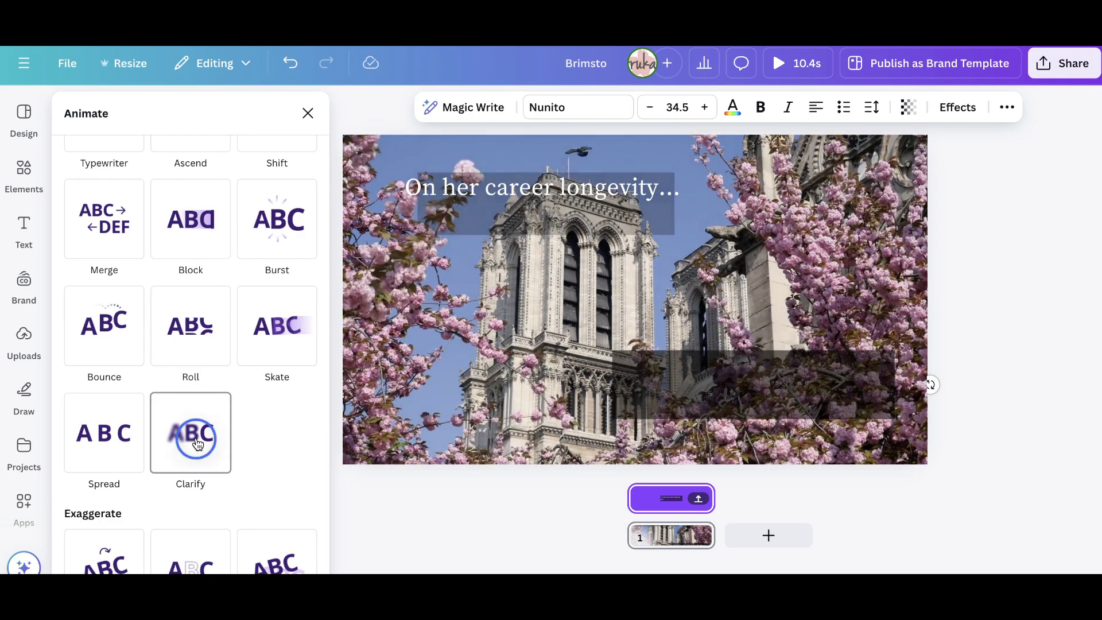
# - Give the quote caption a Clarify animation on enter and raise its speed
pyautogui.click(197, 443)
pyautogui.click(101, 444)
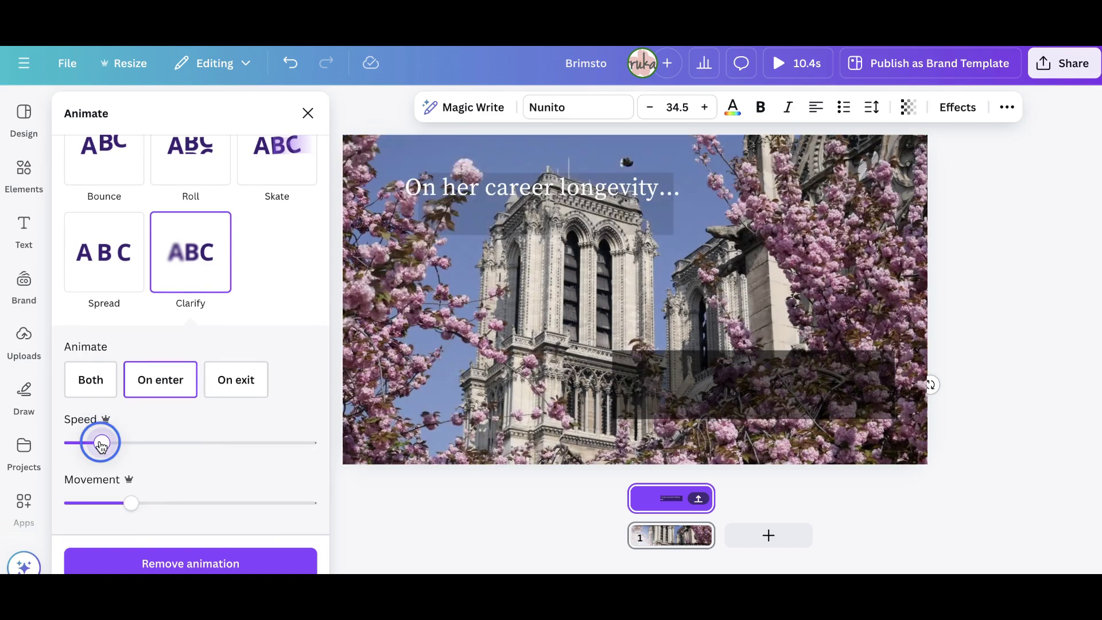
pyautogui.moveTo(100, 444); pyautogui.dragTo(96, 445)
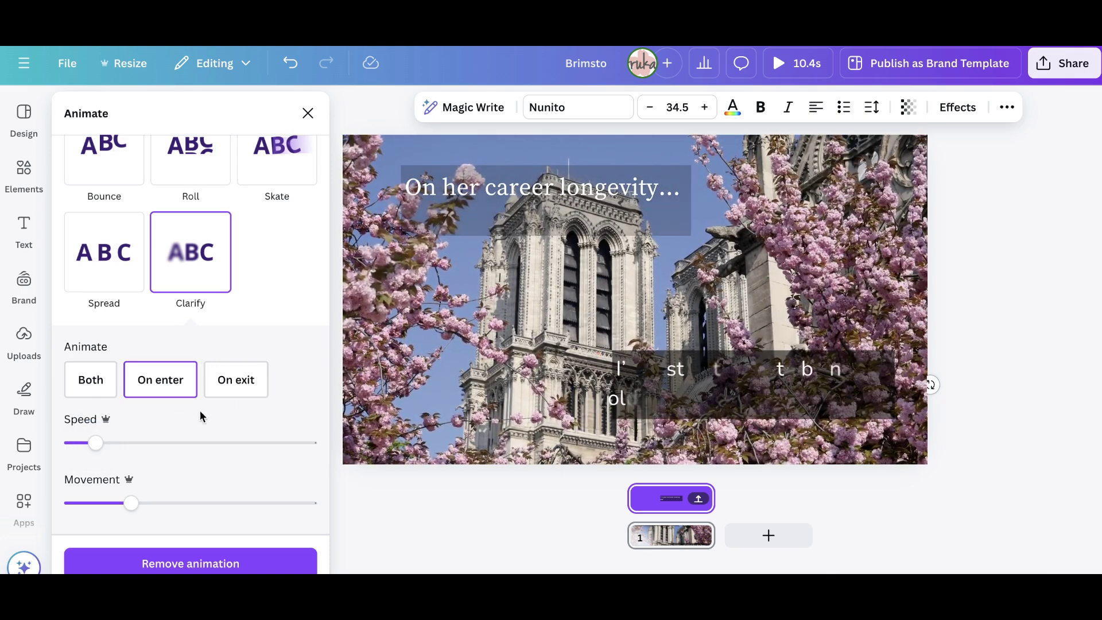
pyautogui.click(135, 443)
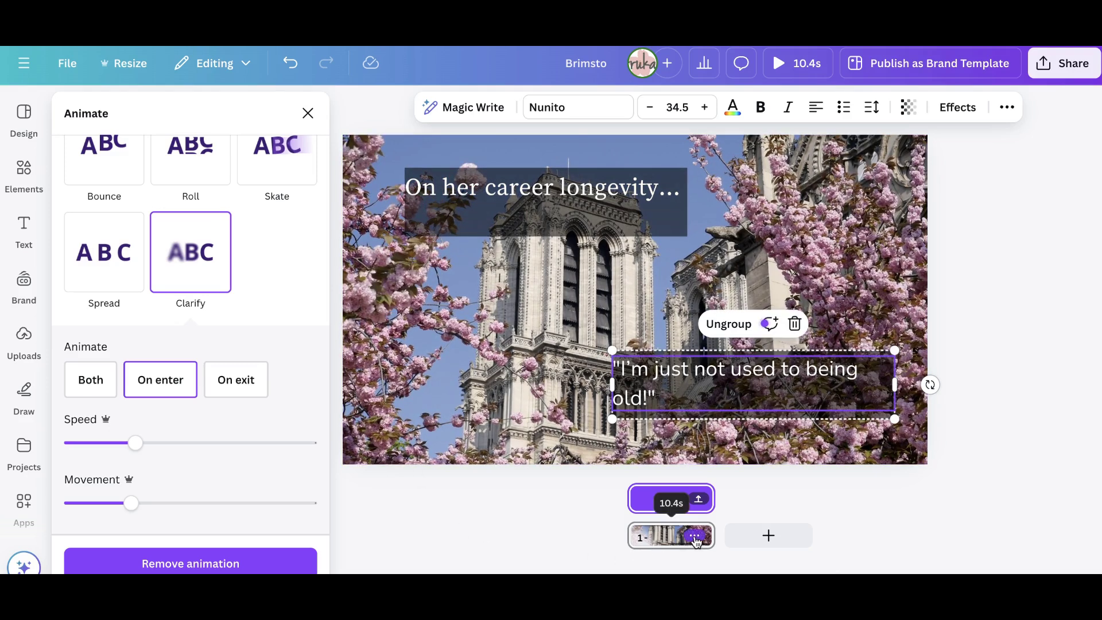
pyautogui.click(695, 537)
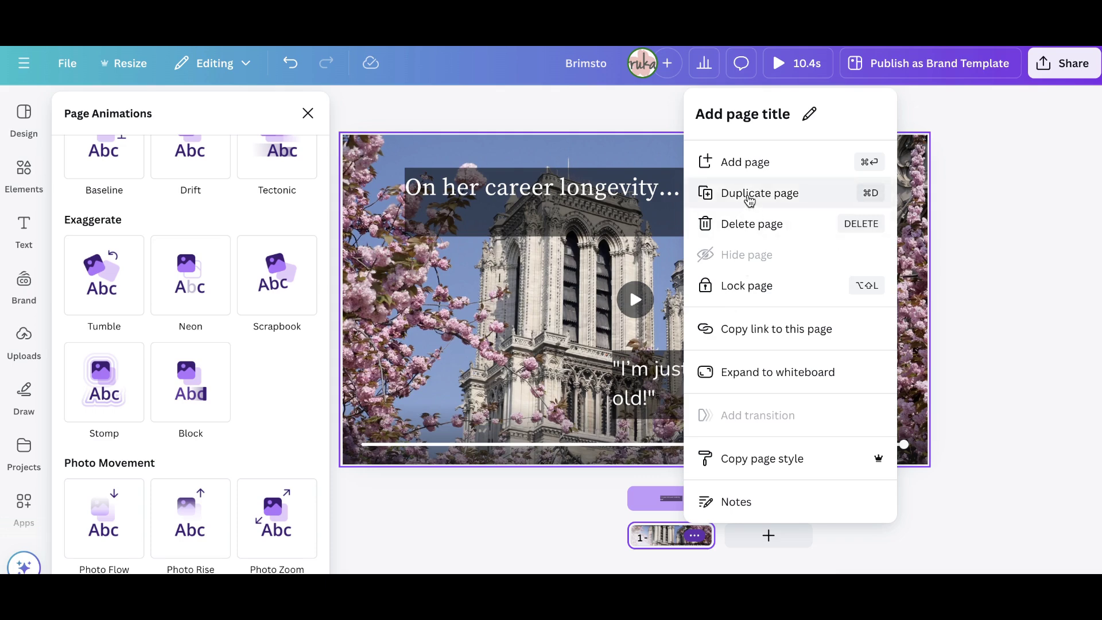
# - Duplicate page 1 as page 2 and change its heading to 'On technology'
pyautogui.click(748, 194)
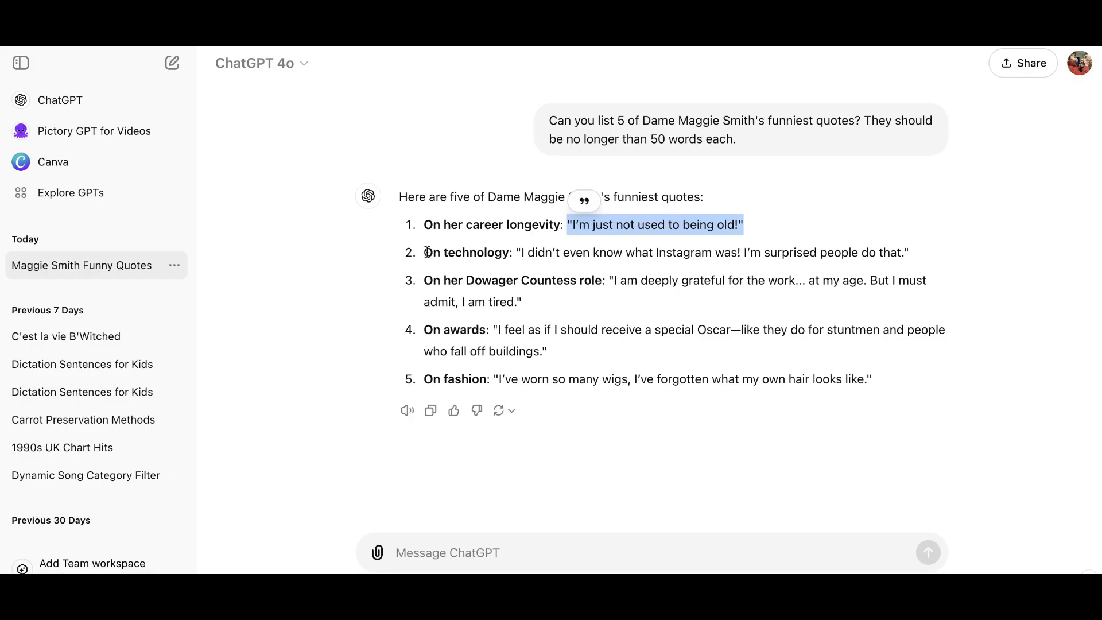
pyautogui.moveTo(427, 252); pyautogui.dragTo(507, 253)
pyautogui.hotkey('ctrl', 'c')
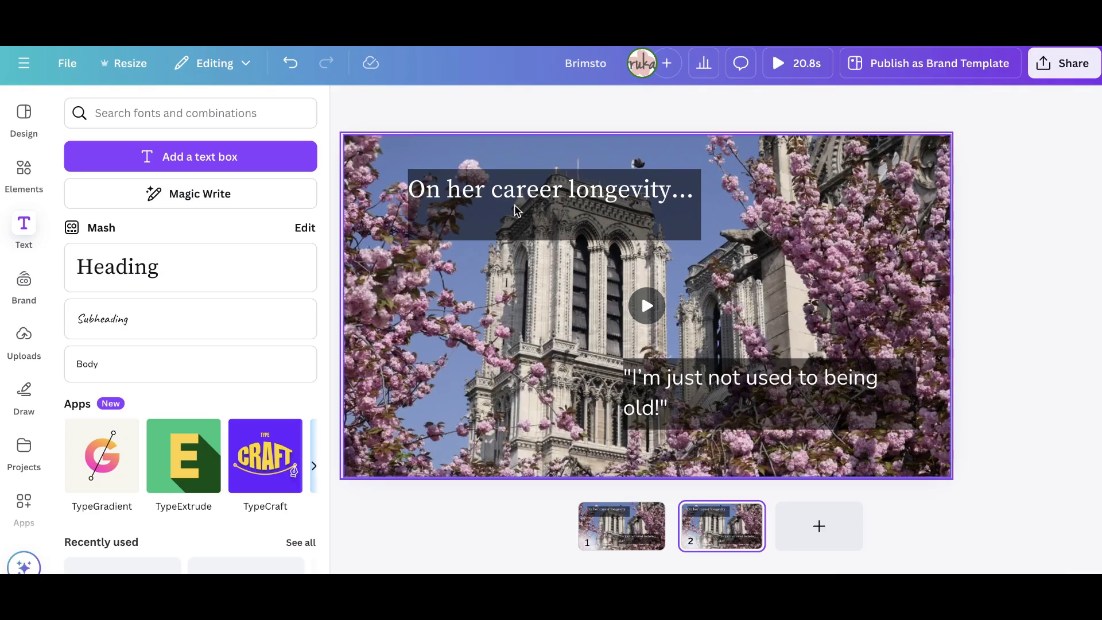
pyautogui.doubleClick(505, 190)
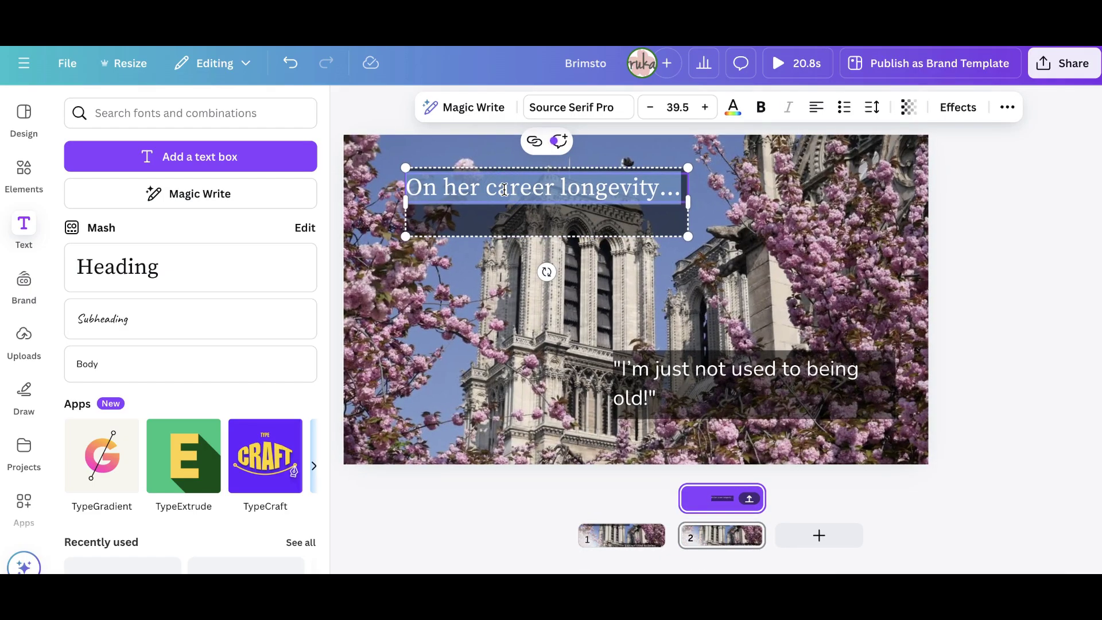
pyautogui.hotkey('ctrl', 'v')
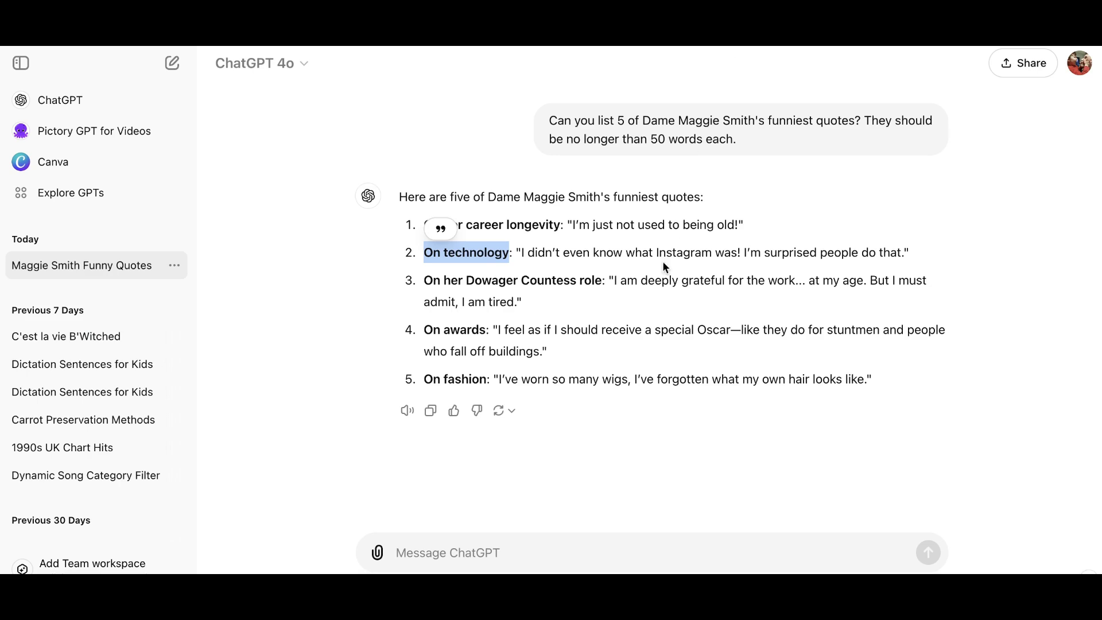
# - Replace page 2's lower caption with the Instagram quote on technology from ChatGPT
pyautogui.moveTo(518, 253); pyautogui.dragTo(914, 259)
pyautogui.hotkey('ctrl', 'c')
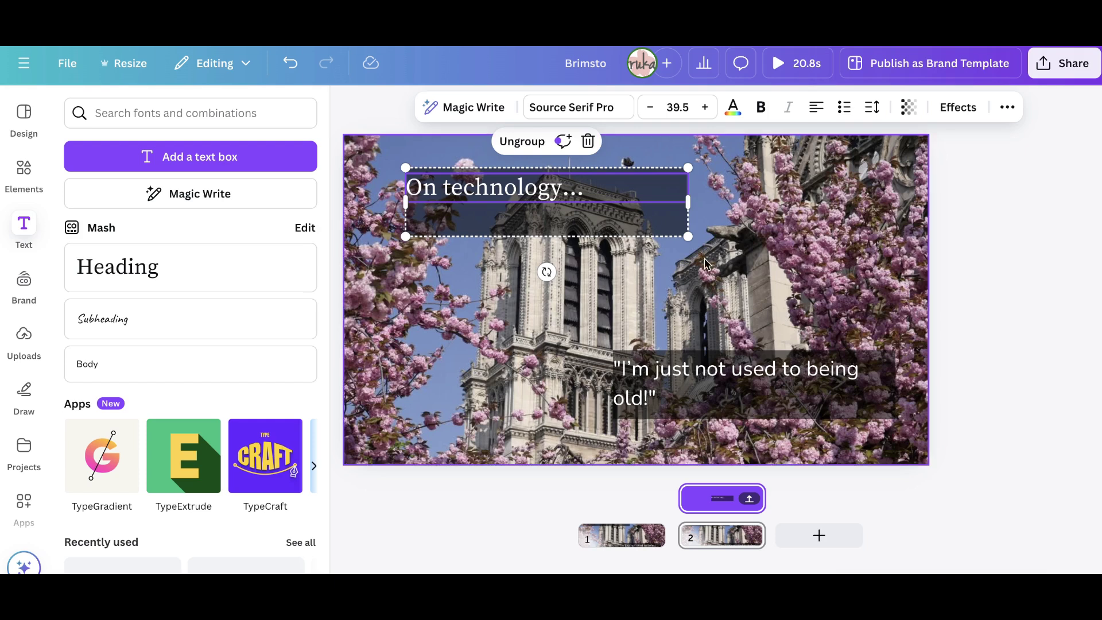
pyautogui.doubleClick(649, 376)
pyautogui.hotkey('ctrl', 'v')
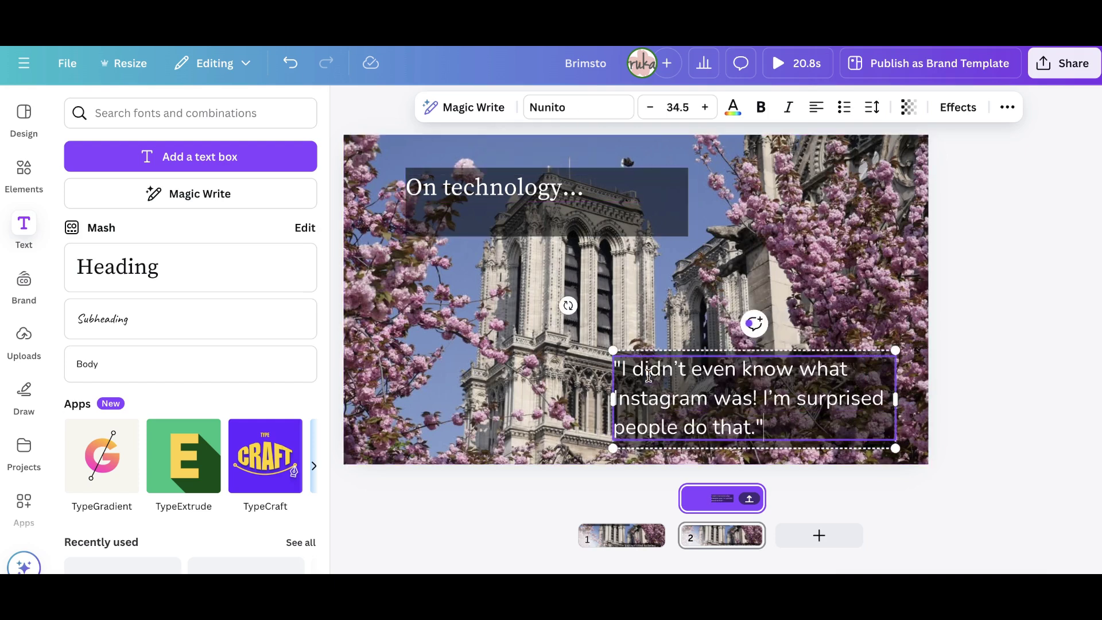
# - Check that pages 1 to 5 each show their own Maggie Smith quote caption, ending back on page 1
pyautogui.click(518, 395)
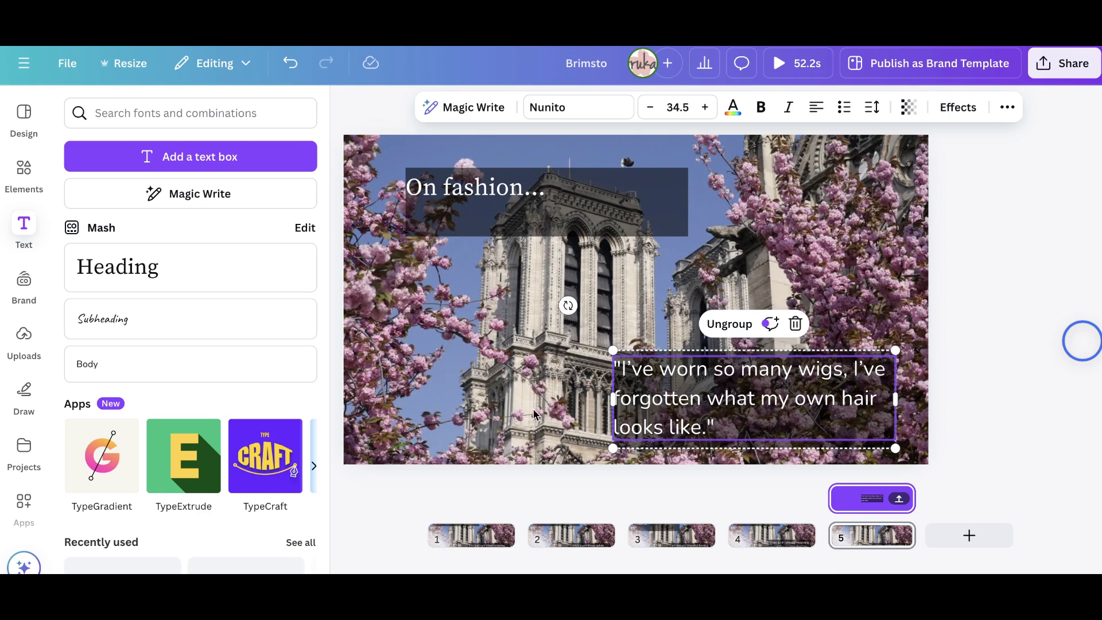
pyautogui.click(468, 531)
pyautogui.click(567, 526)
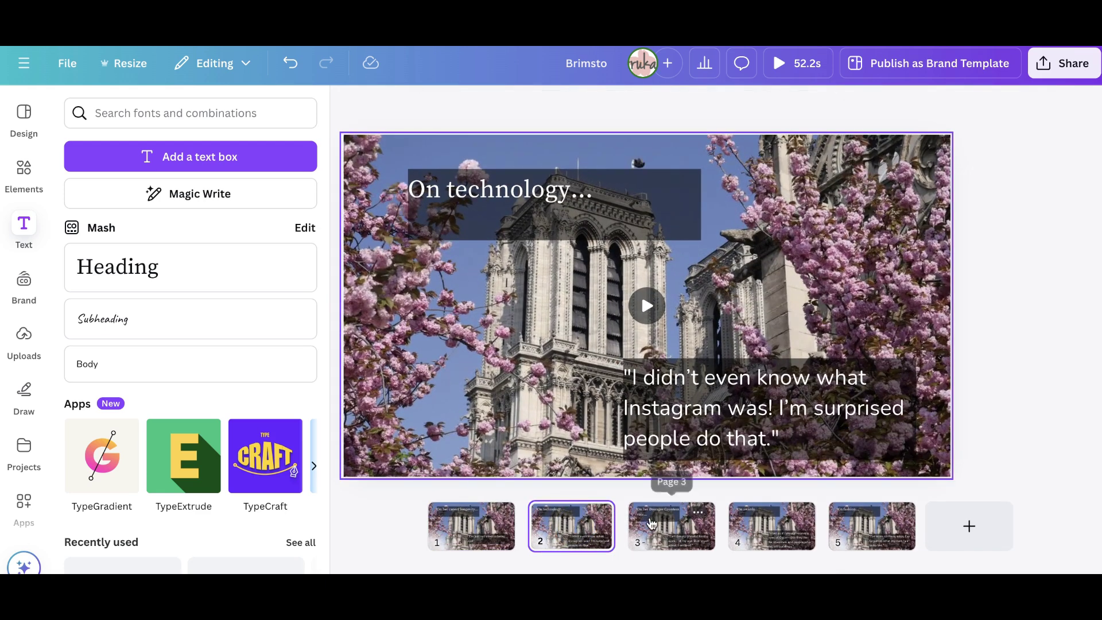
pyautogui.click(652, 525)
pyautogui.click(772, 521)
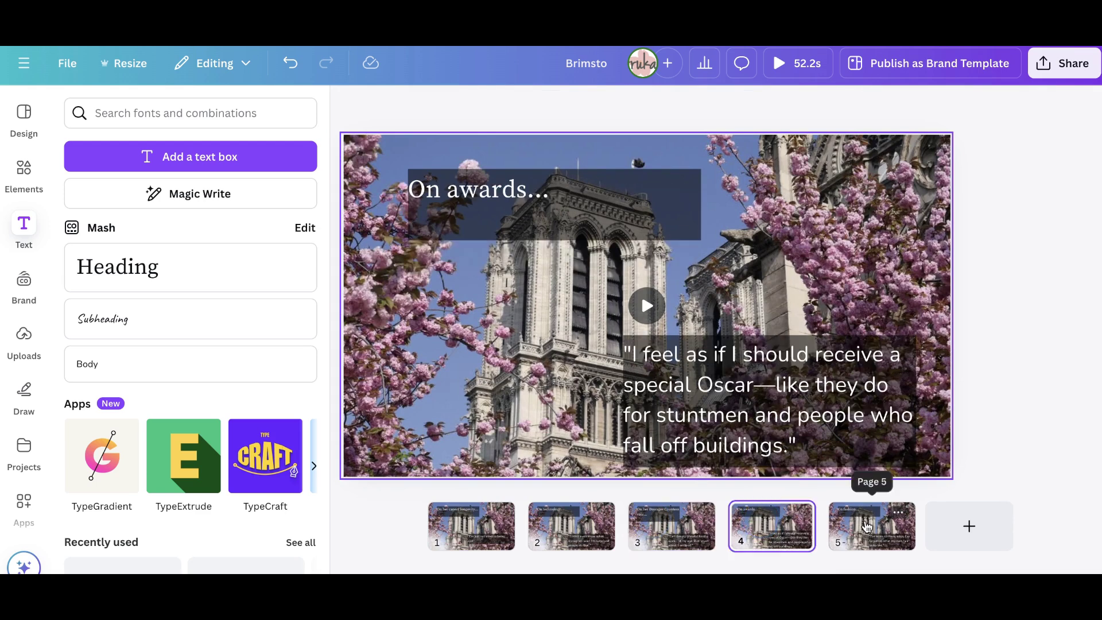
pyautogui.click(867, 527)
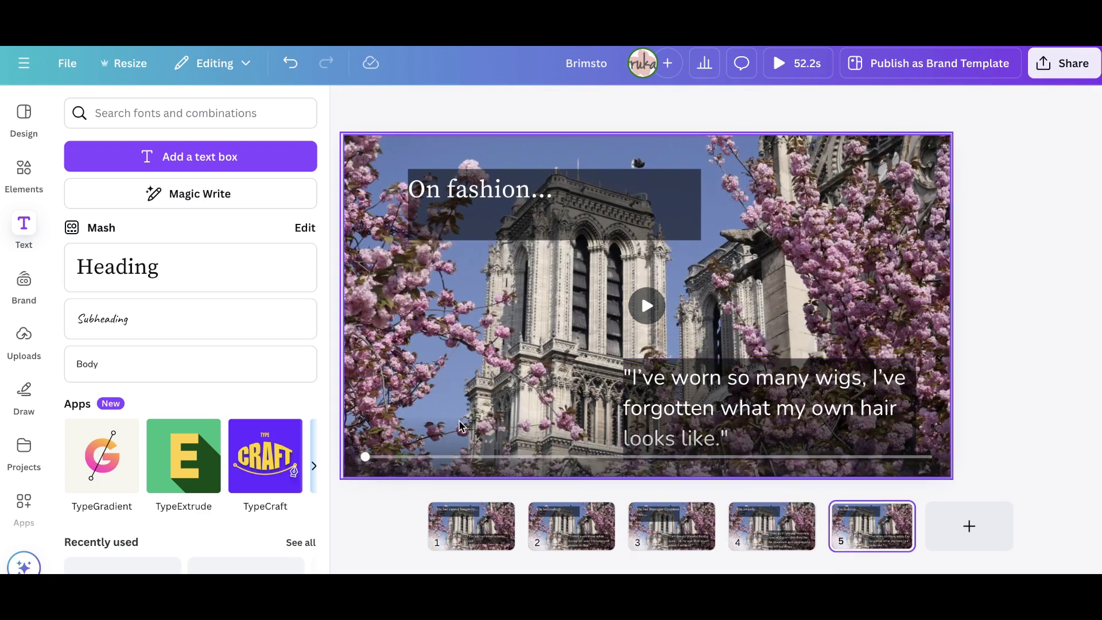
pyautogui.click(439, 535)
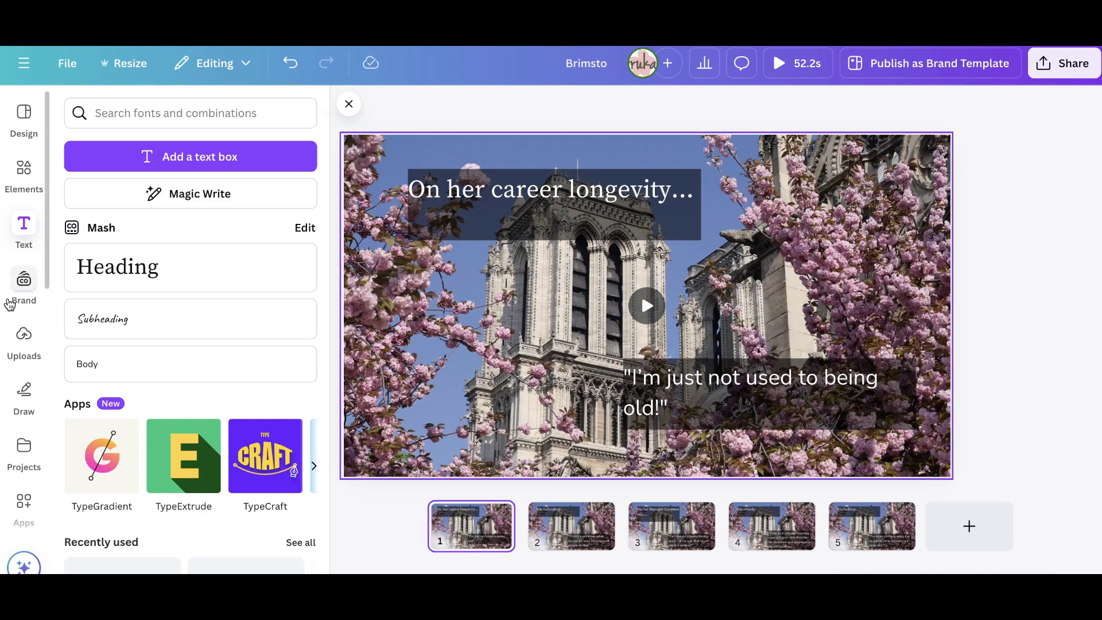
pyautogui.click(22, 172)
# - Search Elements for 'sad music' and narrow the results to audio tracks
pyautogui.click(119, 113)
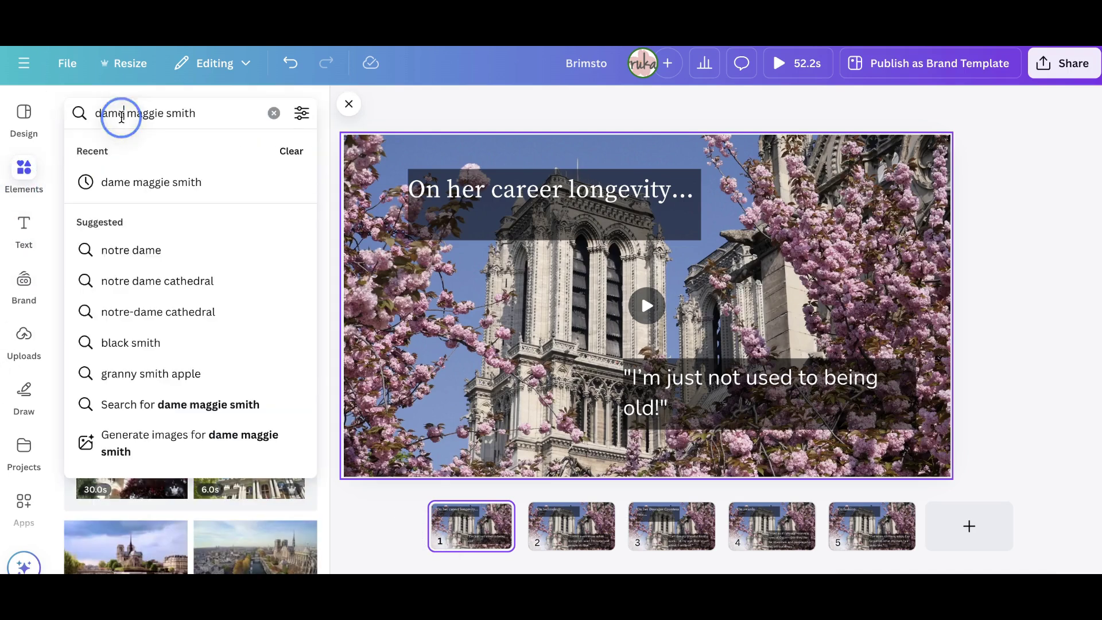
pyautogui.tripleClick(121, 116)
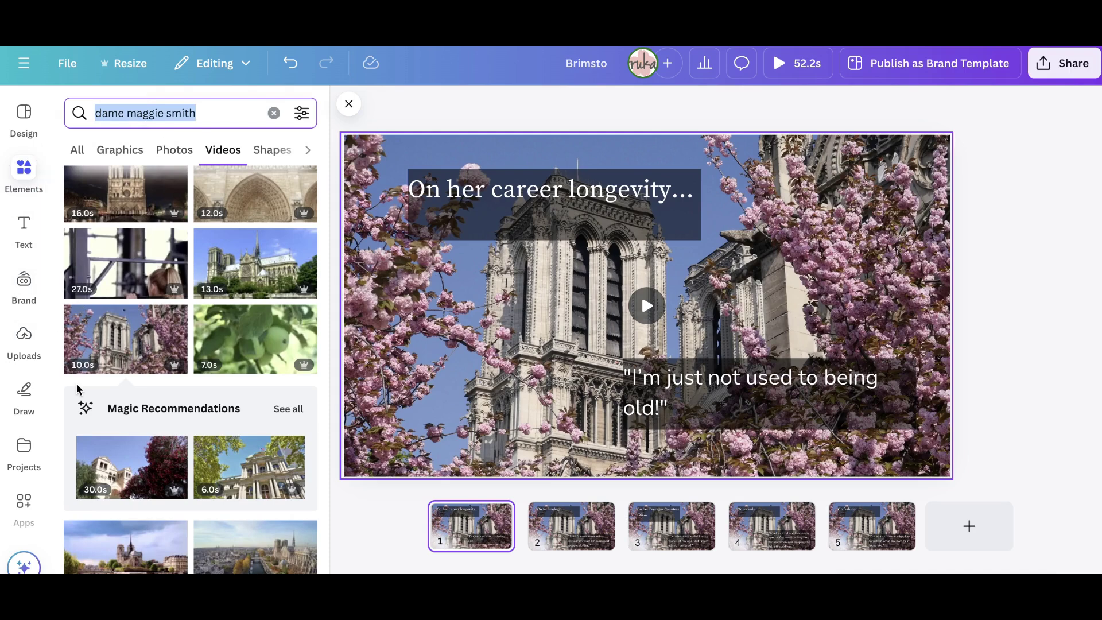
pyautogui.write('sad music')
pyautogui.press('Return')
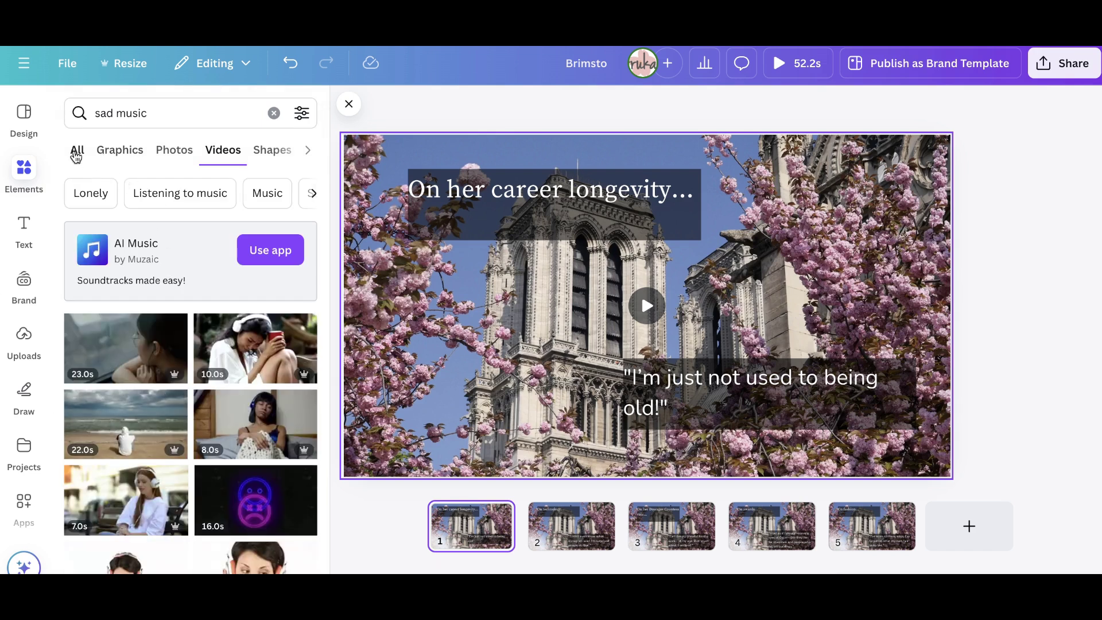
pyautogui.click(79, 152)
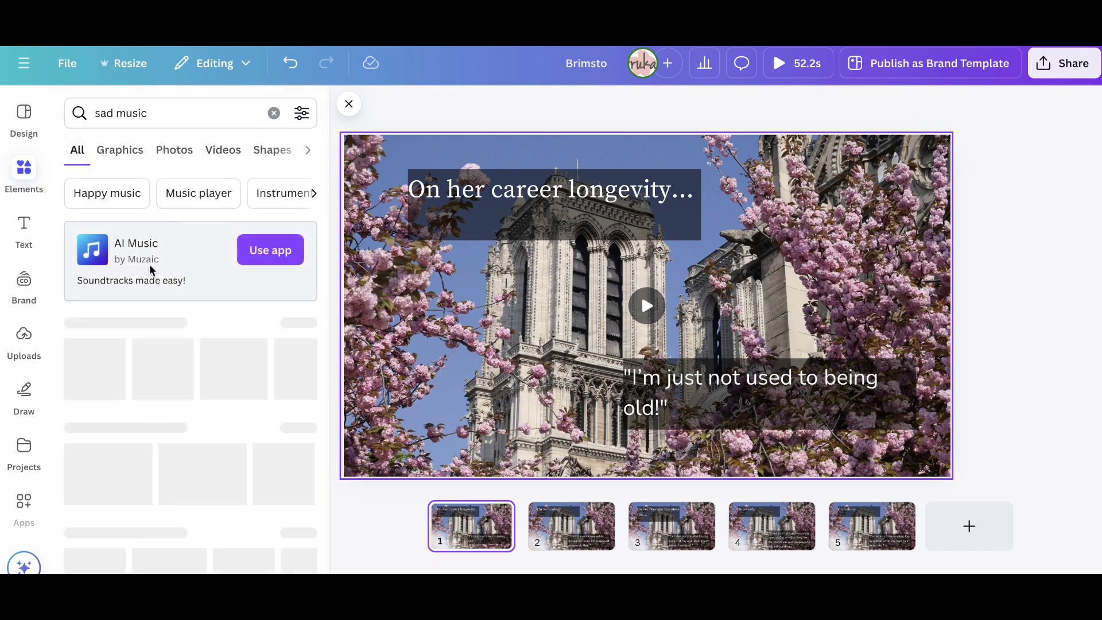
pyautogui.click(185, 195)
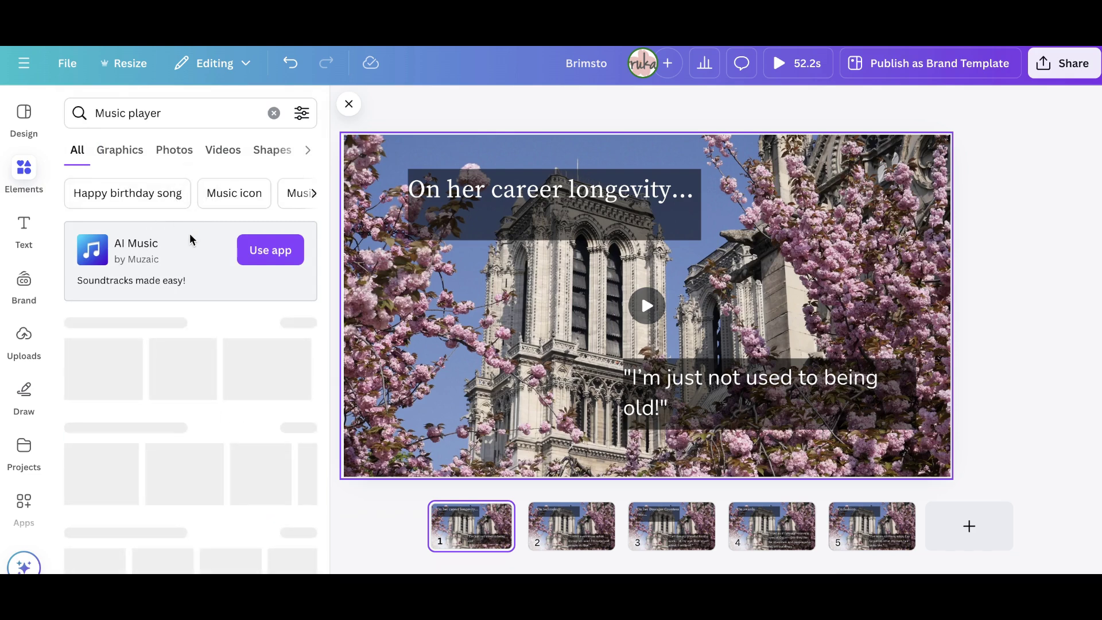
pyautogui.click(308, 150)
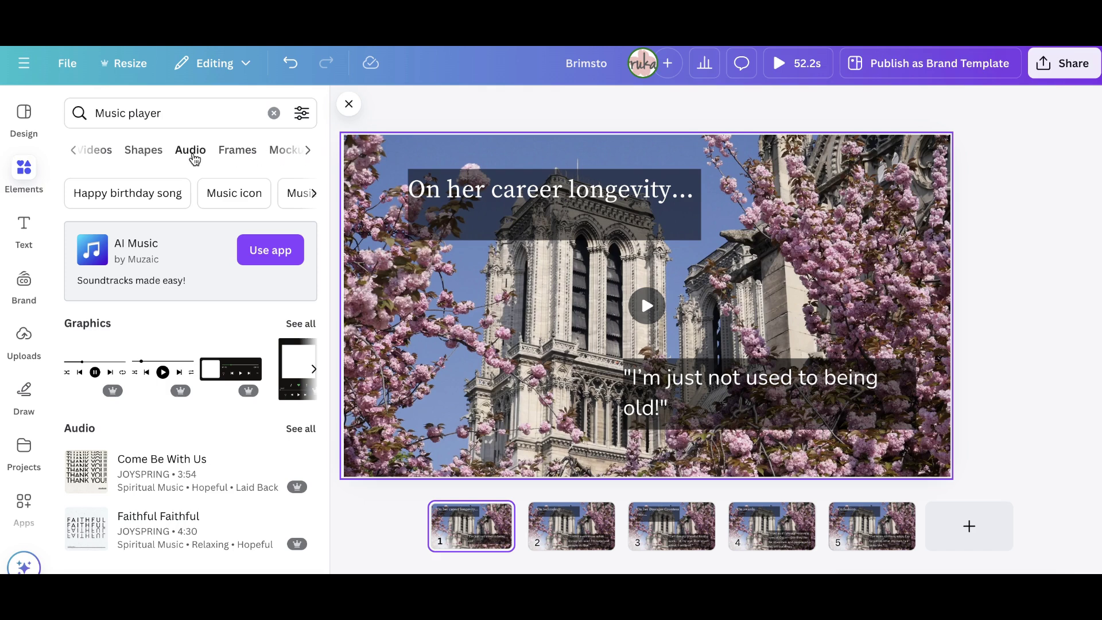
pyautogui.click(192, 151)
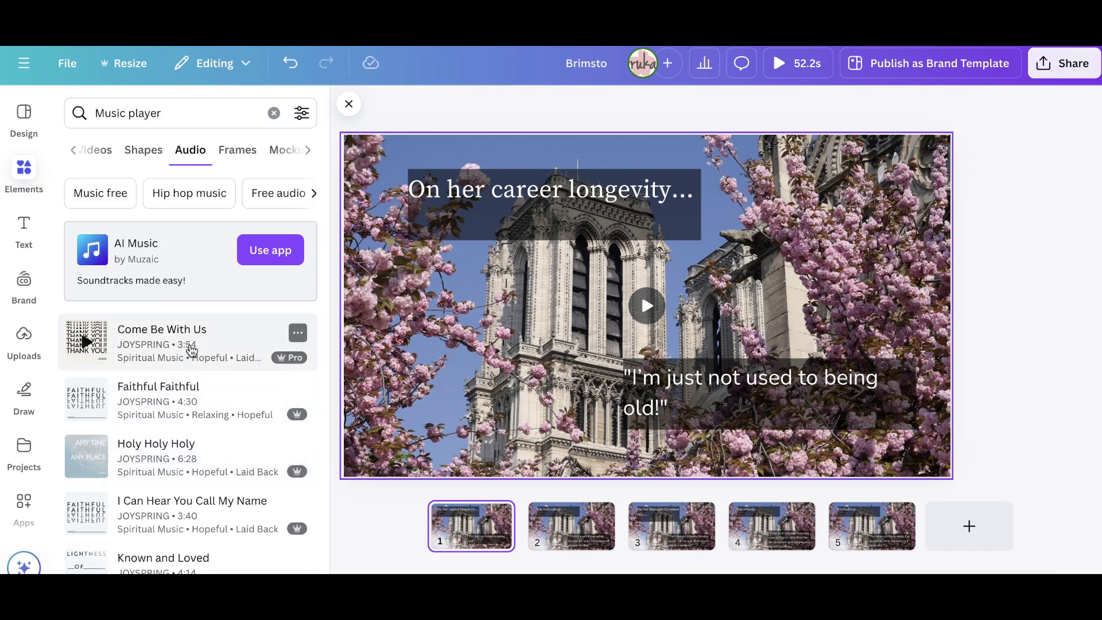
pyautogui.scroll(-3, 169, 443)
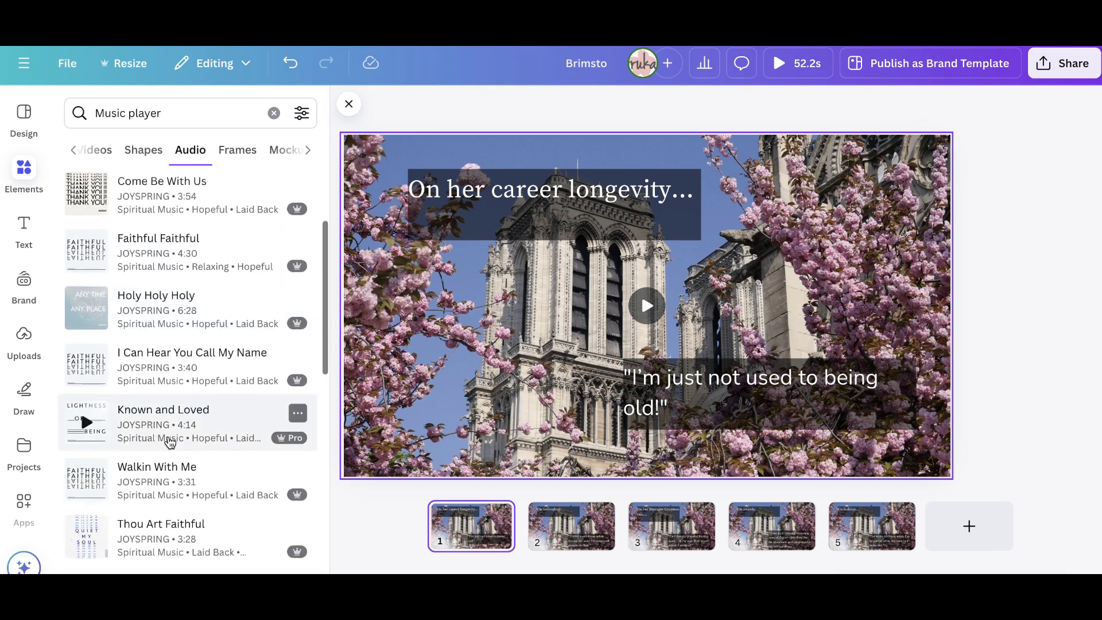
pyautogui.scroll(-5, 169, 443)
# - Search audio for 'sad', preview Silent Forest, and add it as the video's soundtrack
pyautogui.click(132, 113)
pyautogui.write('sad')
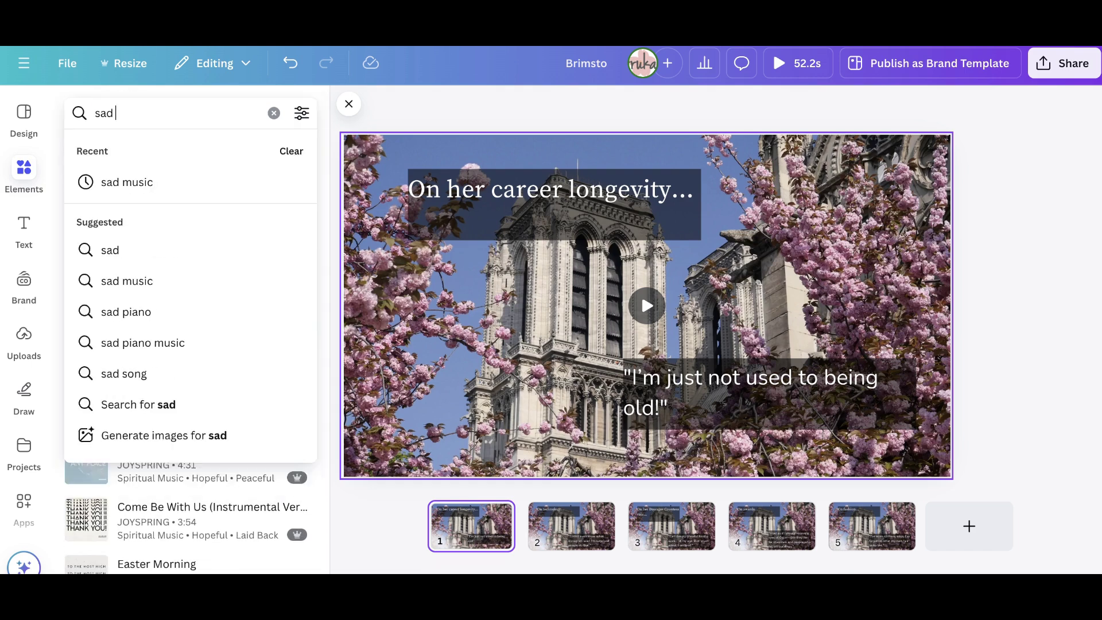
pyautogui.click(126, 182)
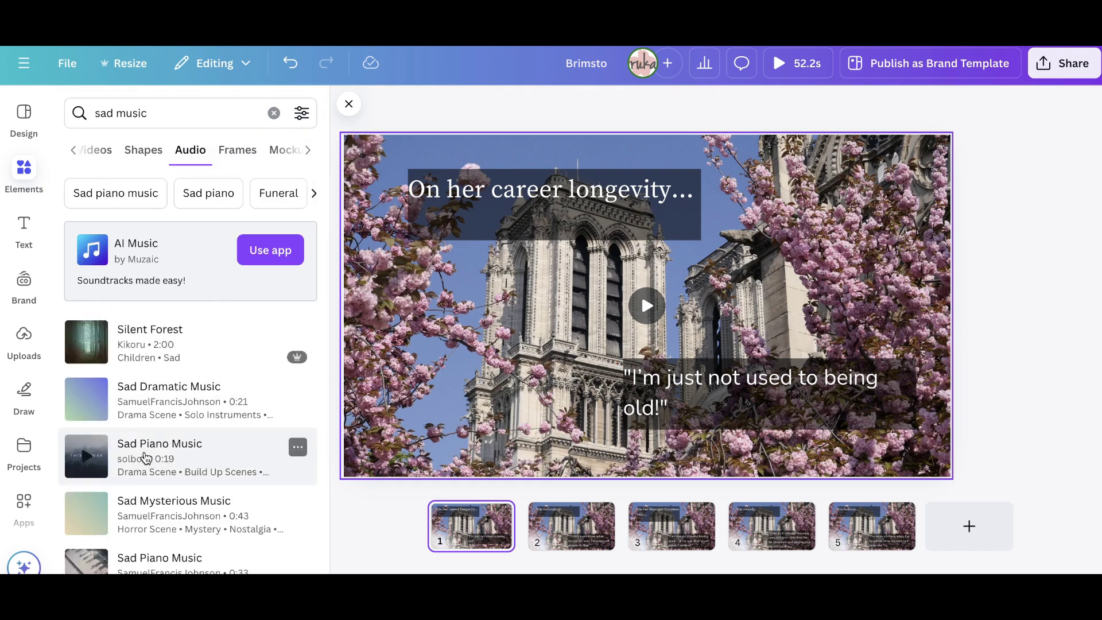
pyautogui.click(90, 343)
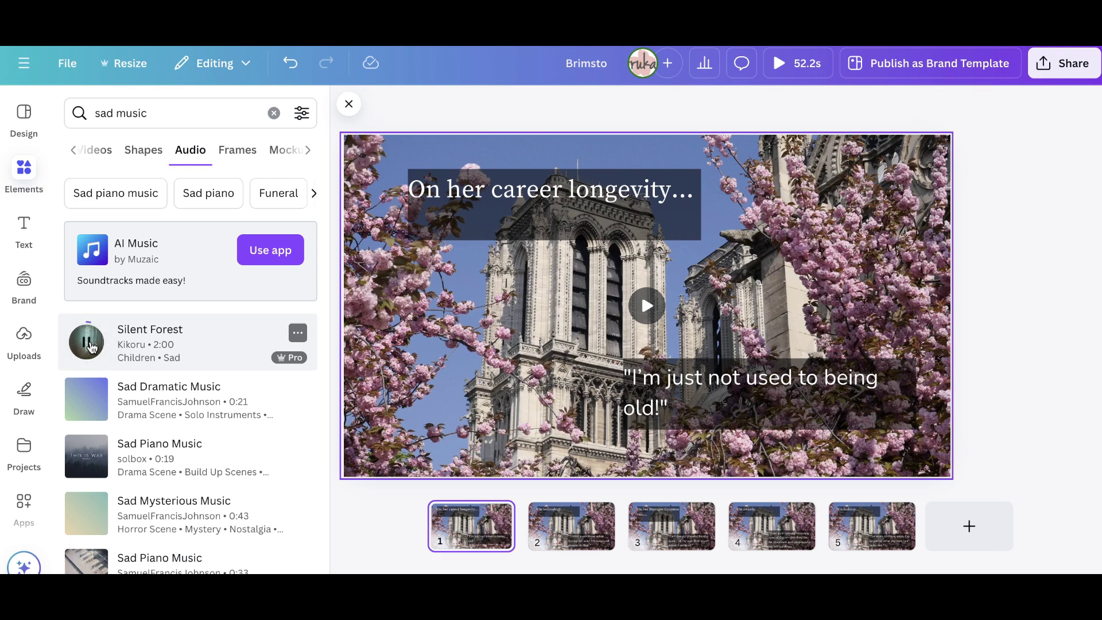
pyautogui.click(90, 344)
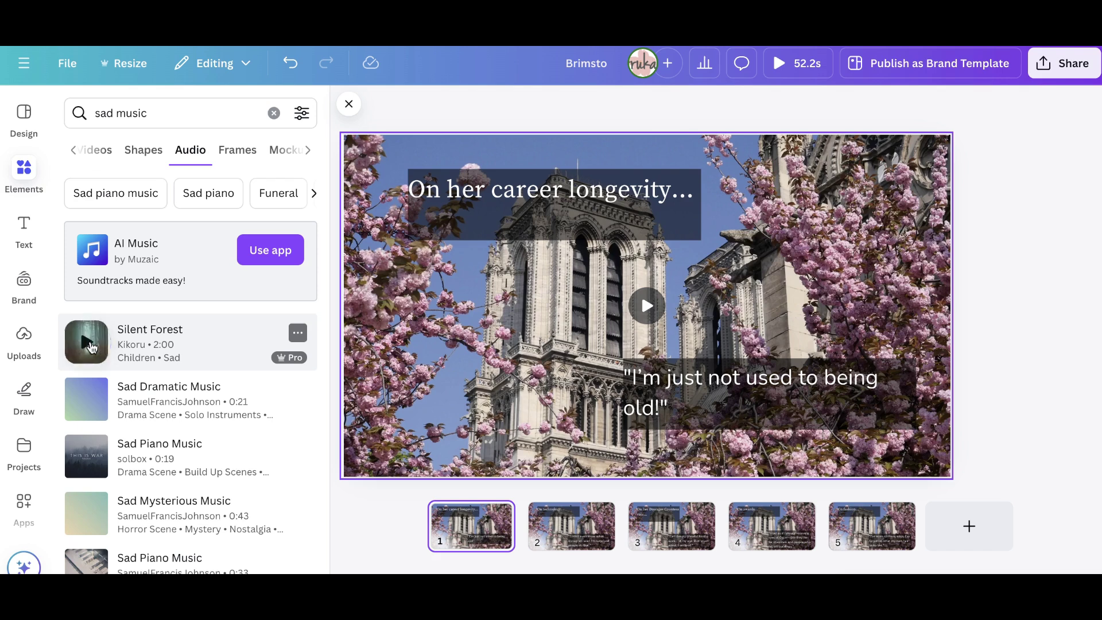
pyautogui.click(152, 343)
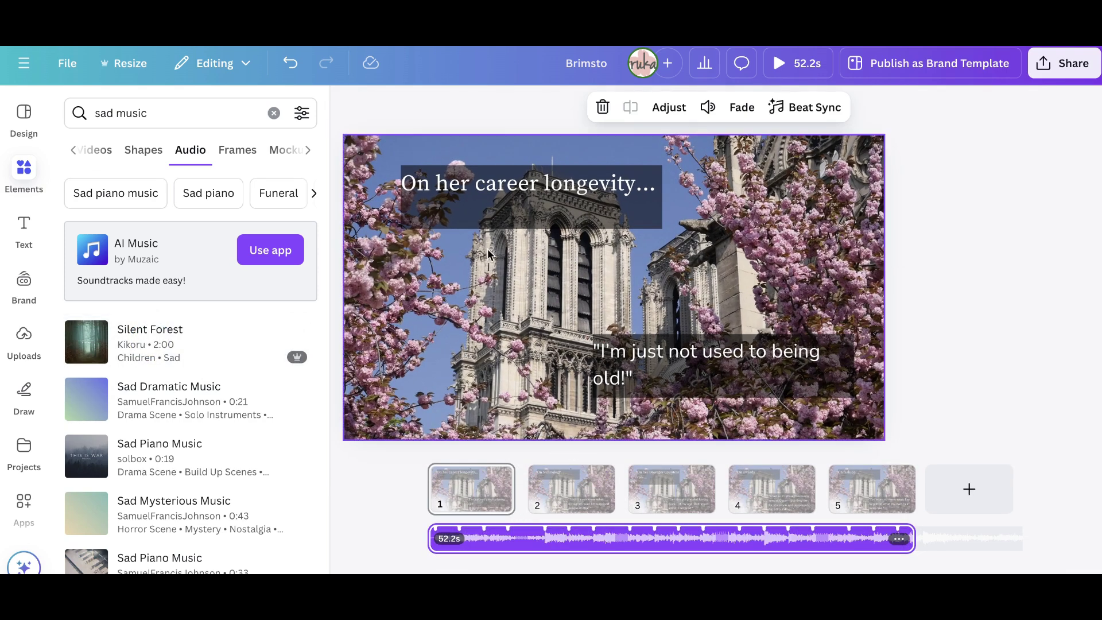
pyautogui.click(784, 66)
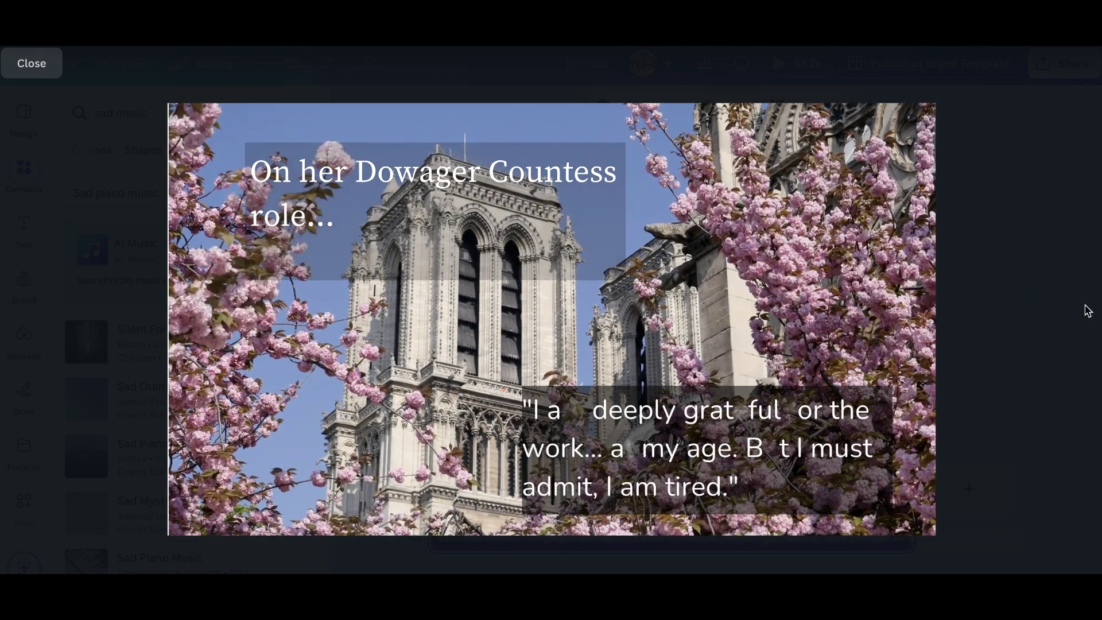
pyautogui.moveTo(741, 294)
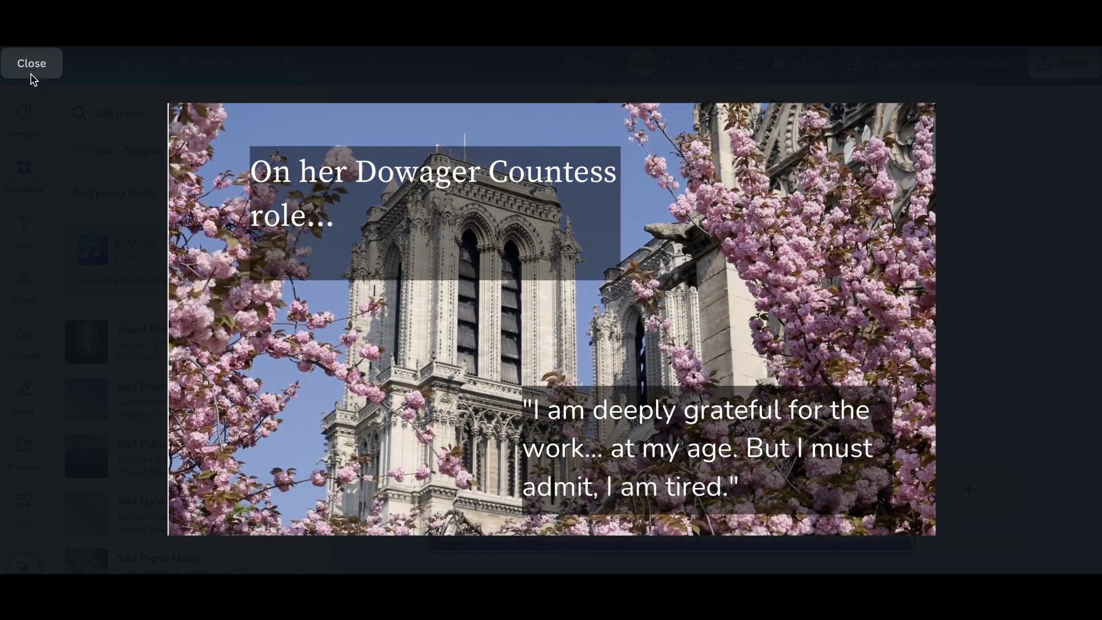
pyautogui.click(28, 65)
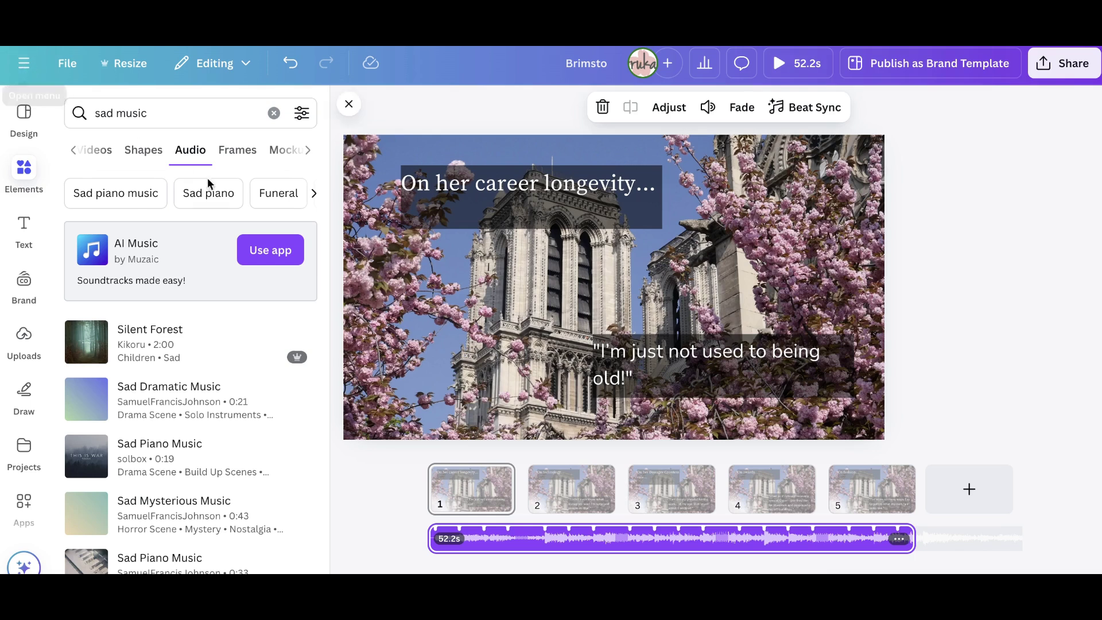